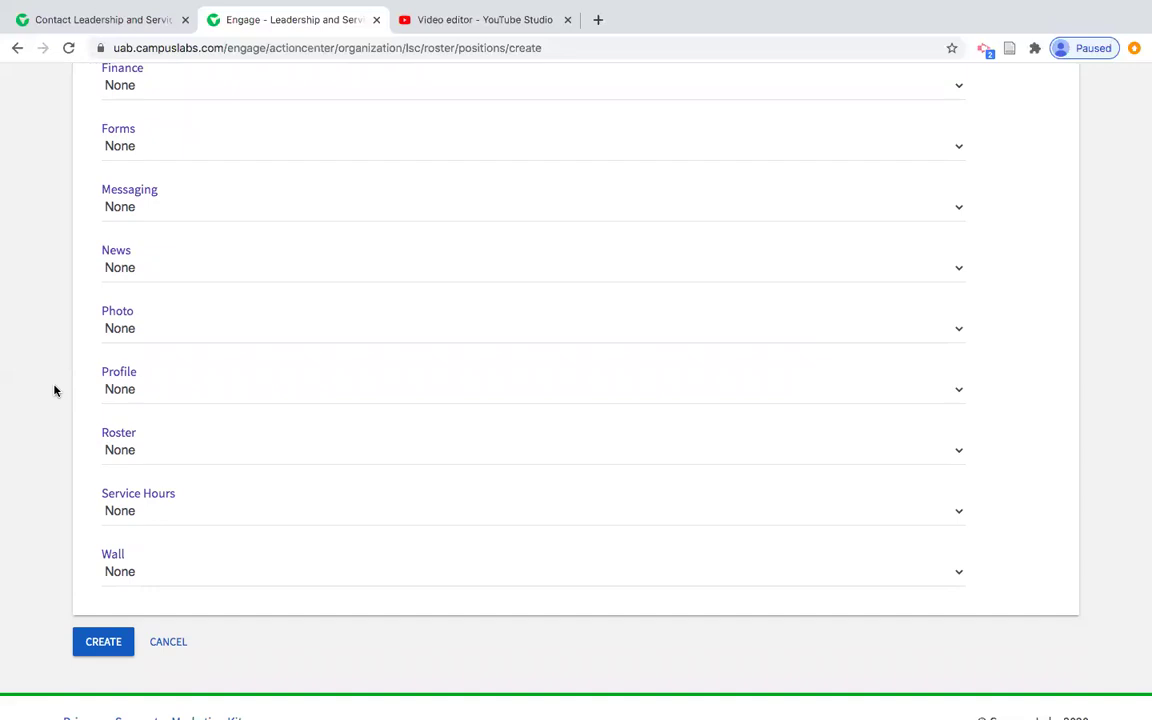
# Save the new 'Sample Position' with permissions left at None
pyautogui.click(91, 646)
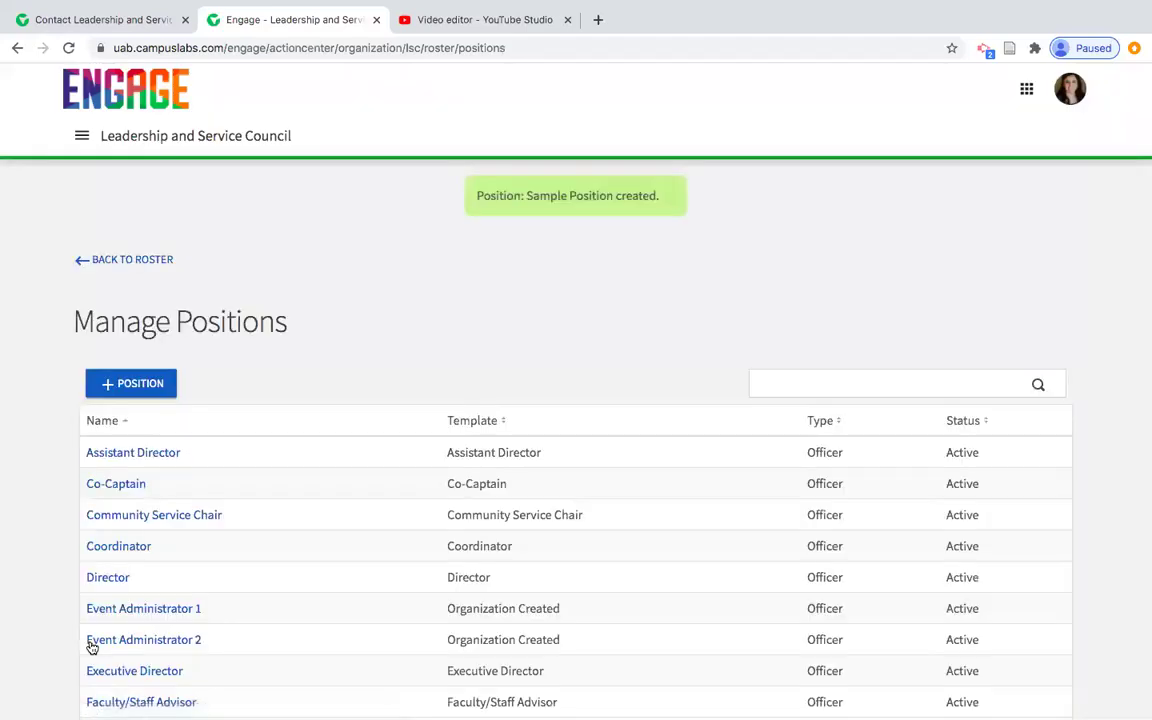
# Back on the roster, tick Sample Position for the first member, then cancel without saving
pyautogui.click(123, 261)
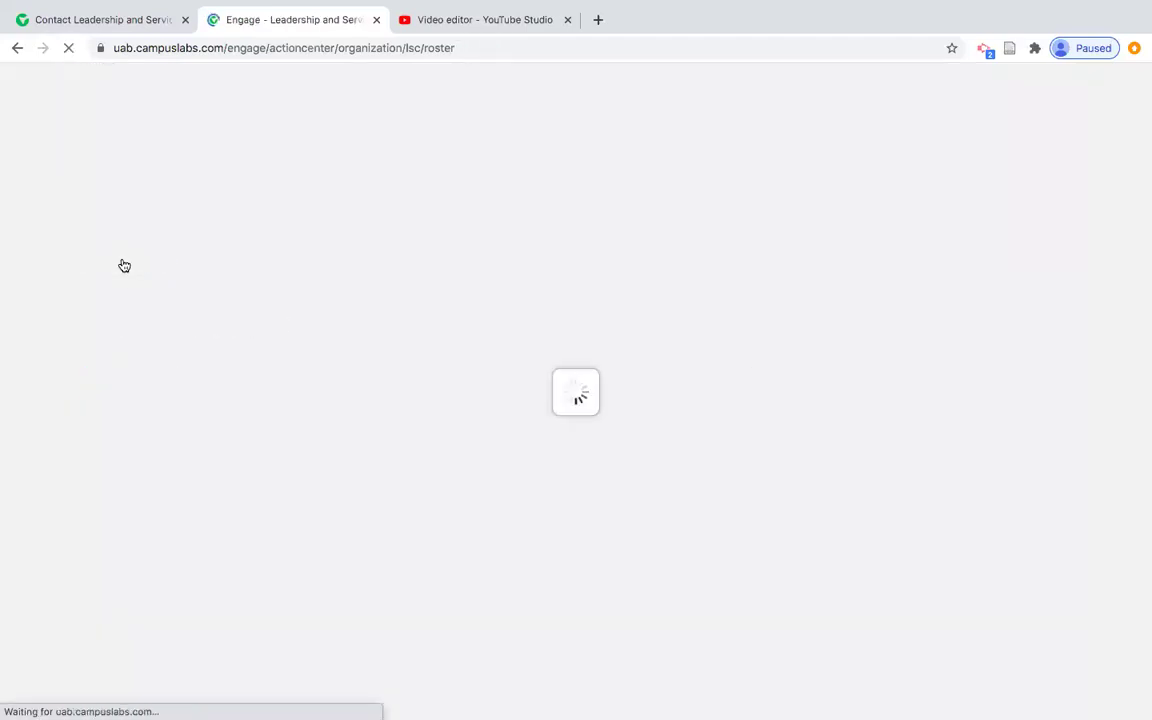
pyautogui.scroll(-5, 226, 391)
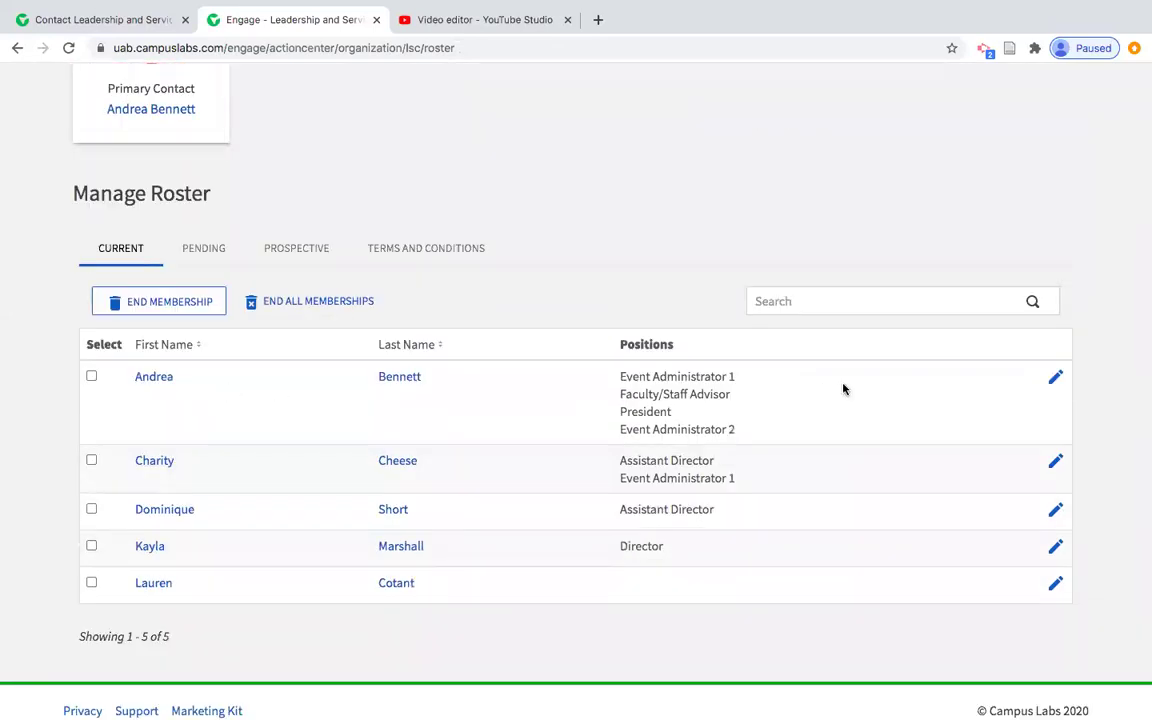
pyautogui.click(1055, 381)
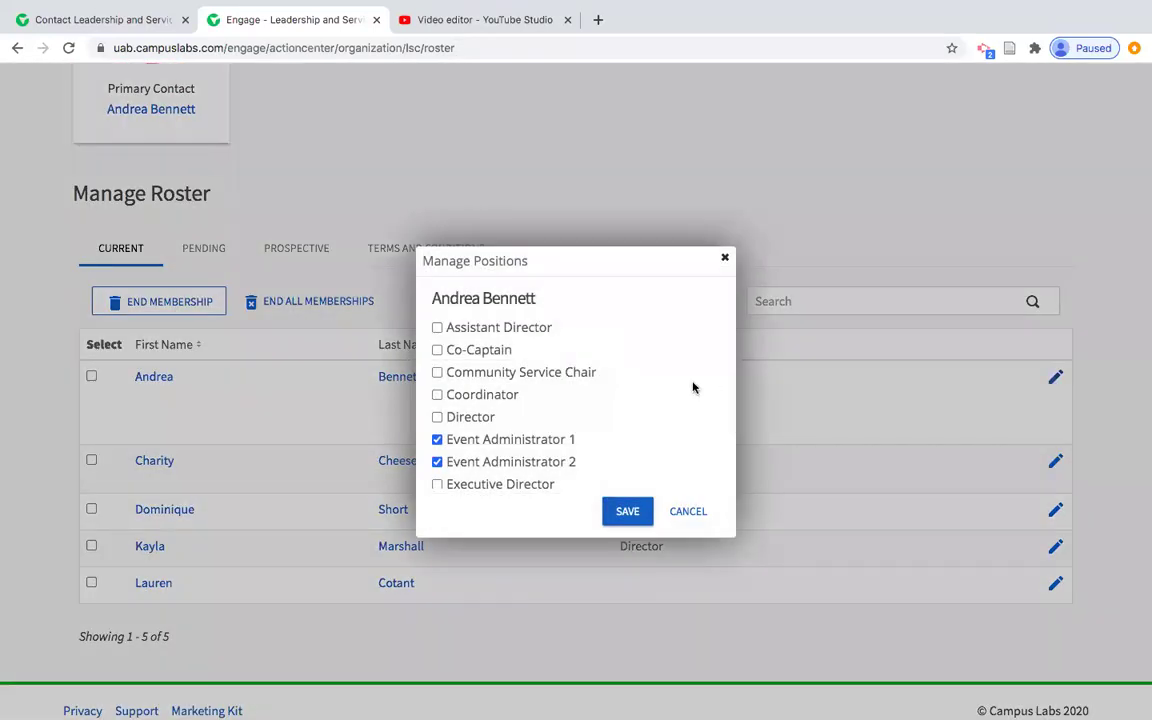
pyautogui.scroll(-5, 591, 404)
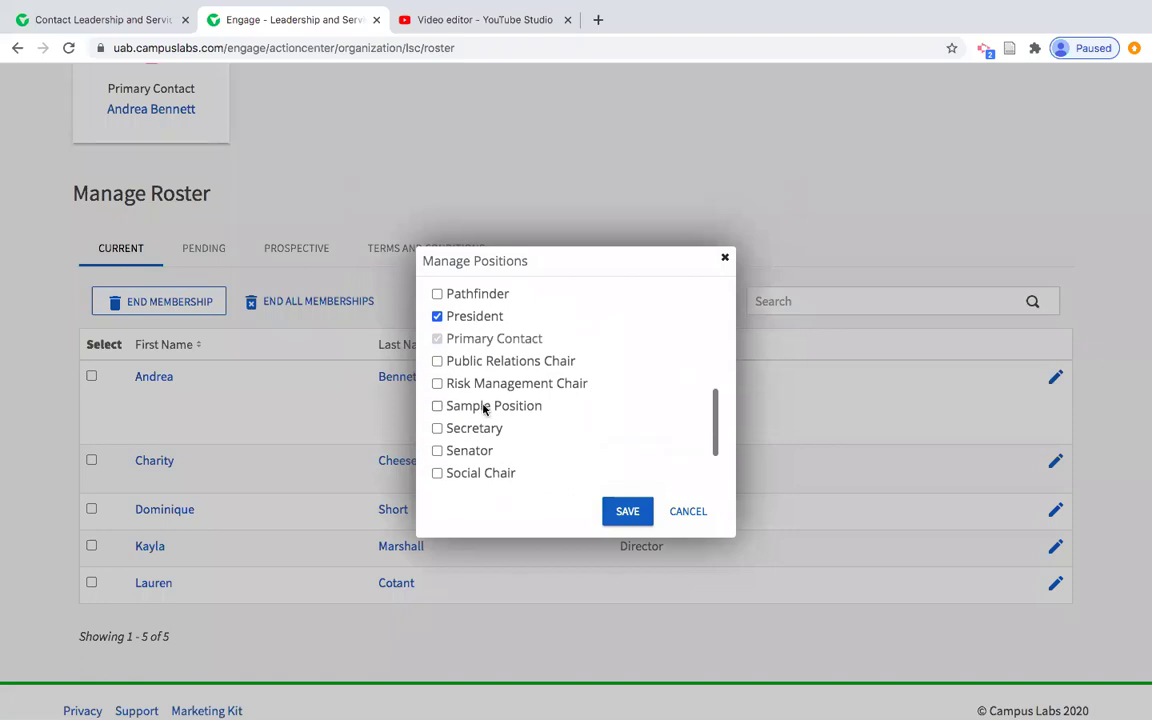
pyautogui.click(483, 407)
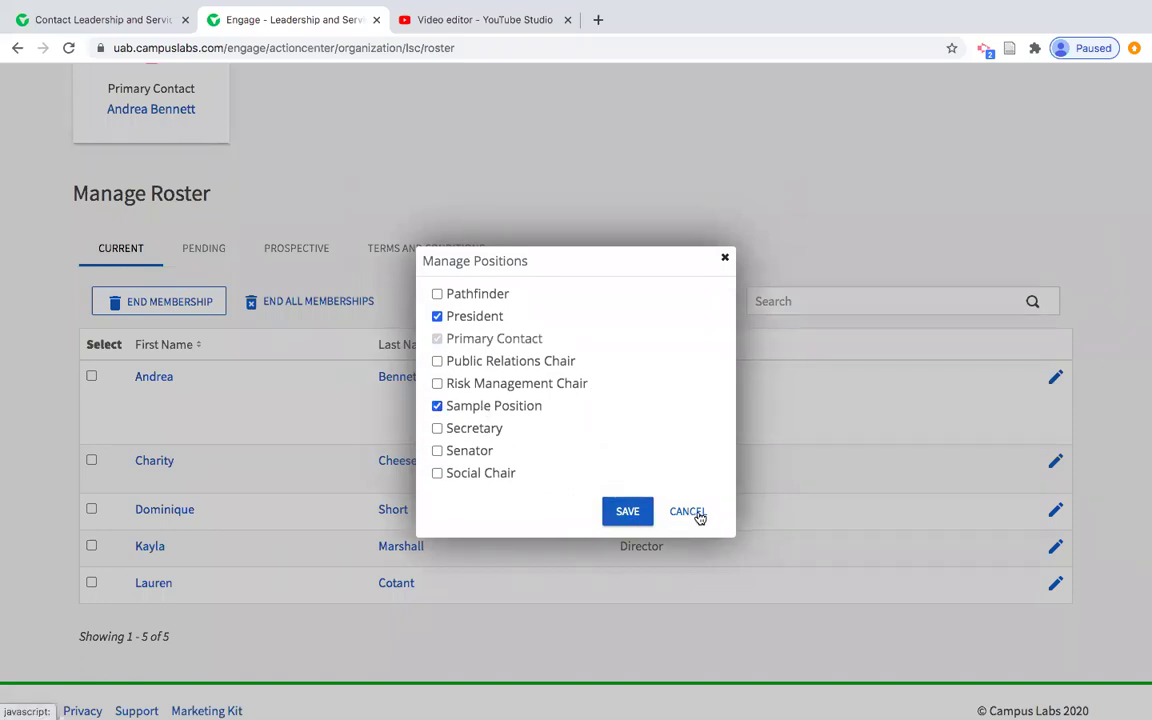
pyautogui.click(698, 514)
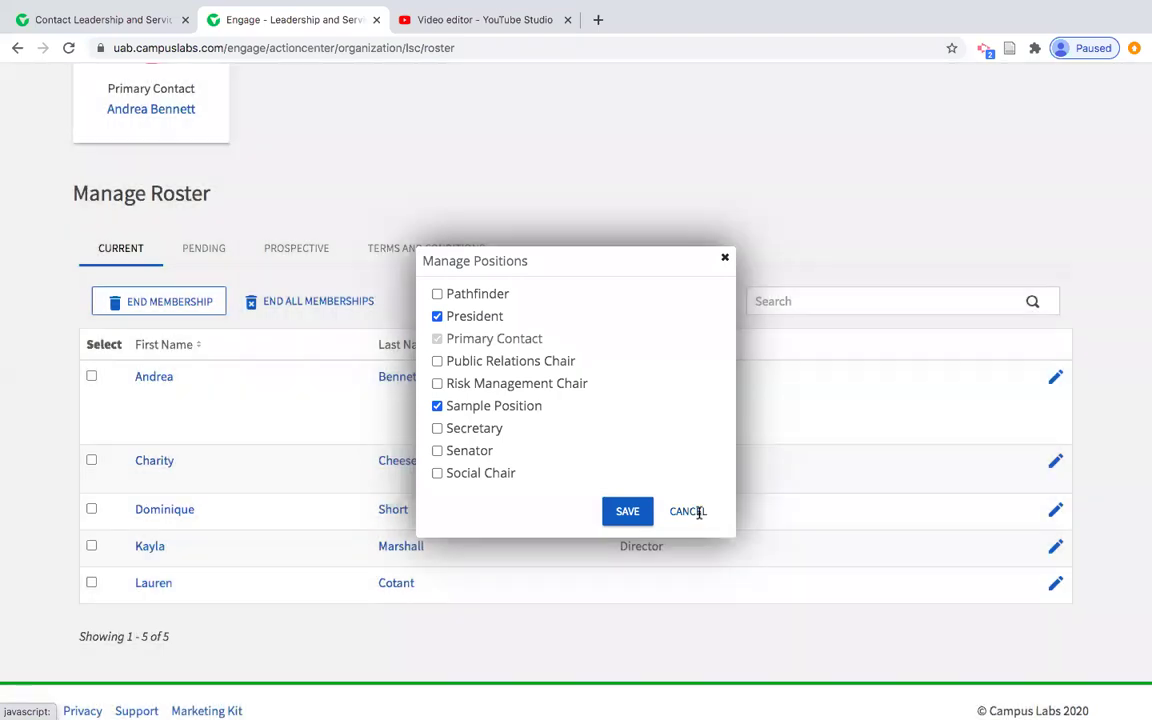
pyautogui.scroll(3, 699, 512)
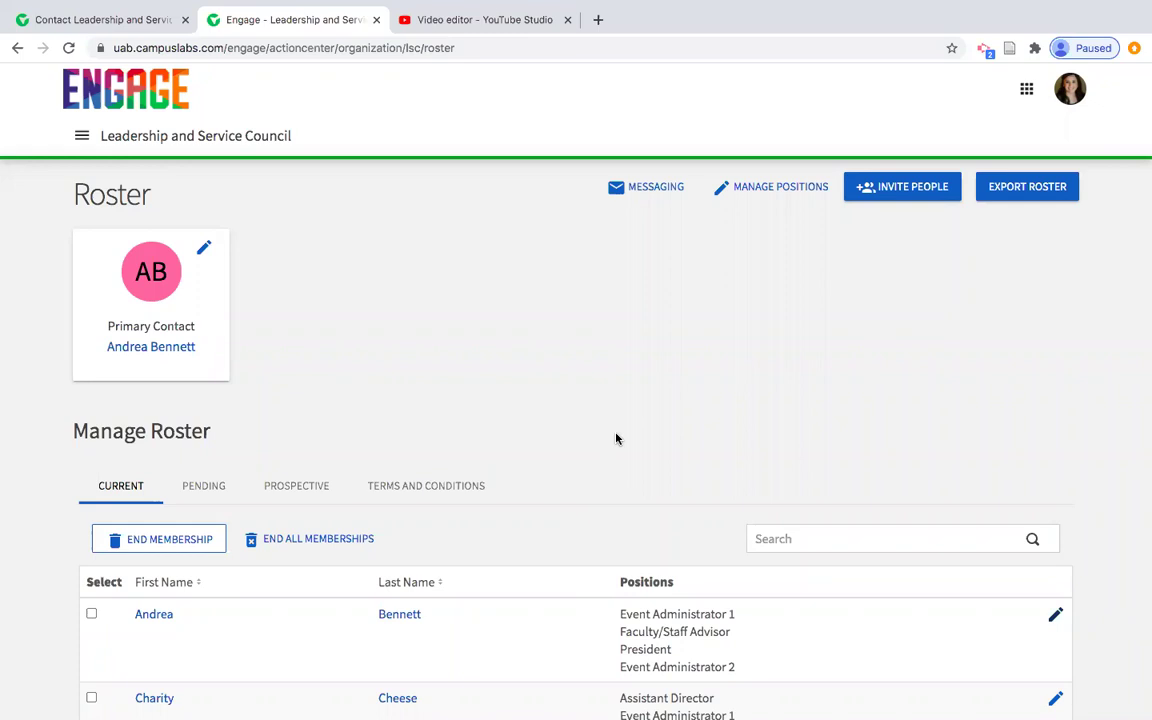
# Go to the organization's Messaging page and start a new message relay
pyautogui.click(82, 135)
pyautogui.click(342, 275)
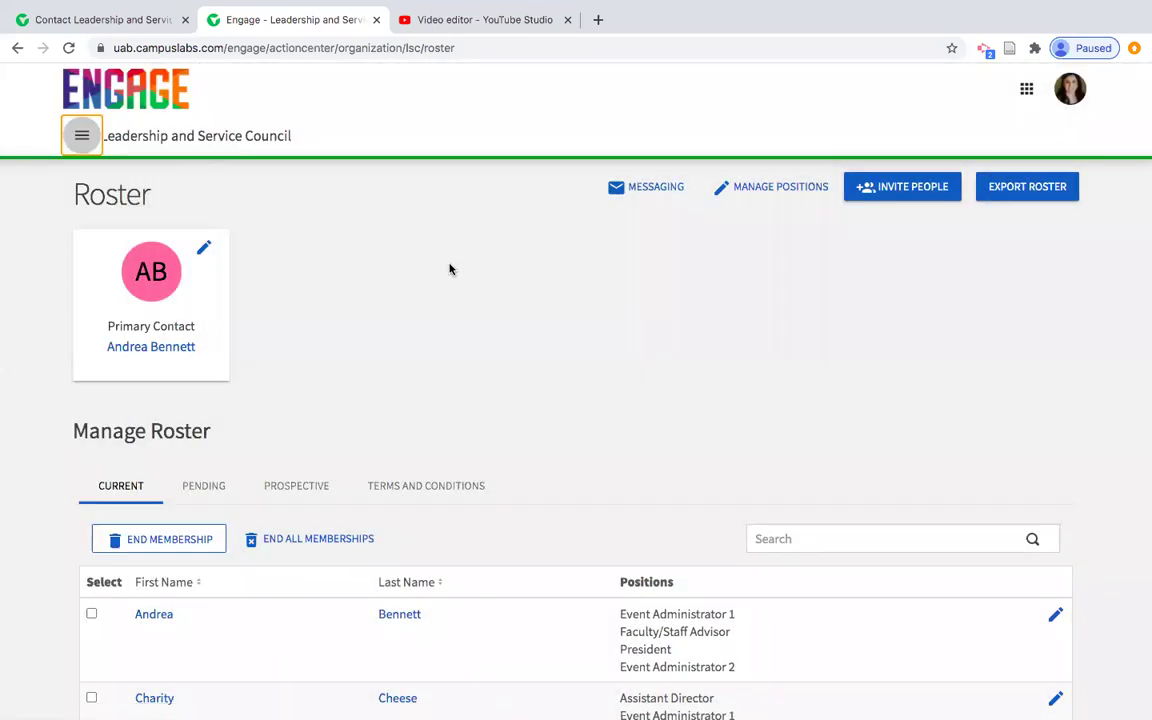
pyautogui.click(668, 191)
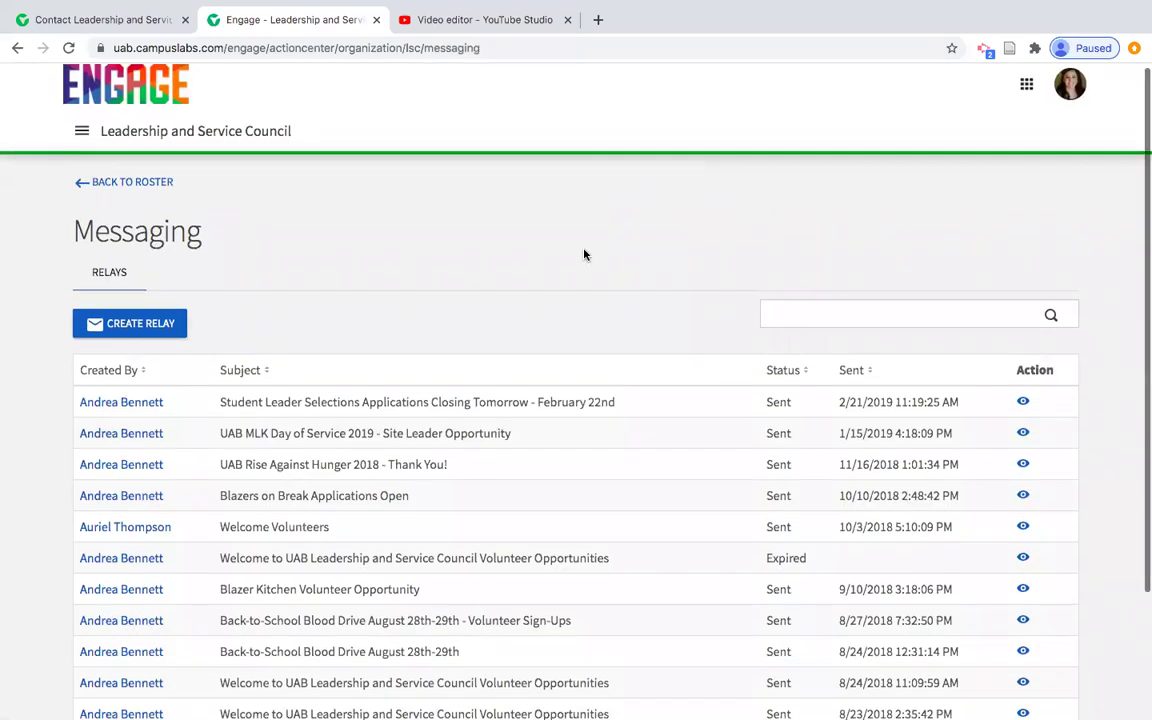
pyautogui.scroll(-2, 584, 253)
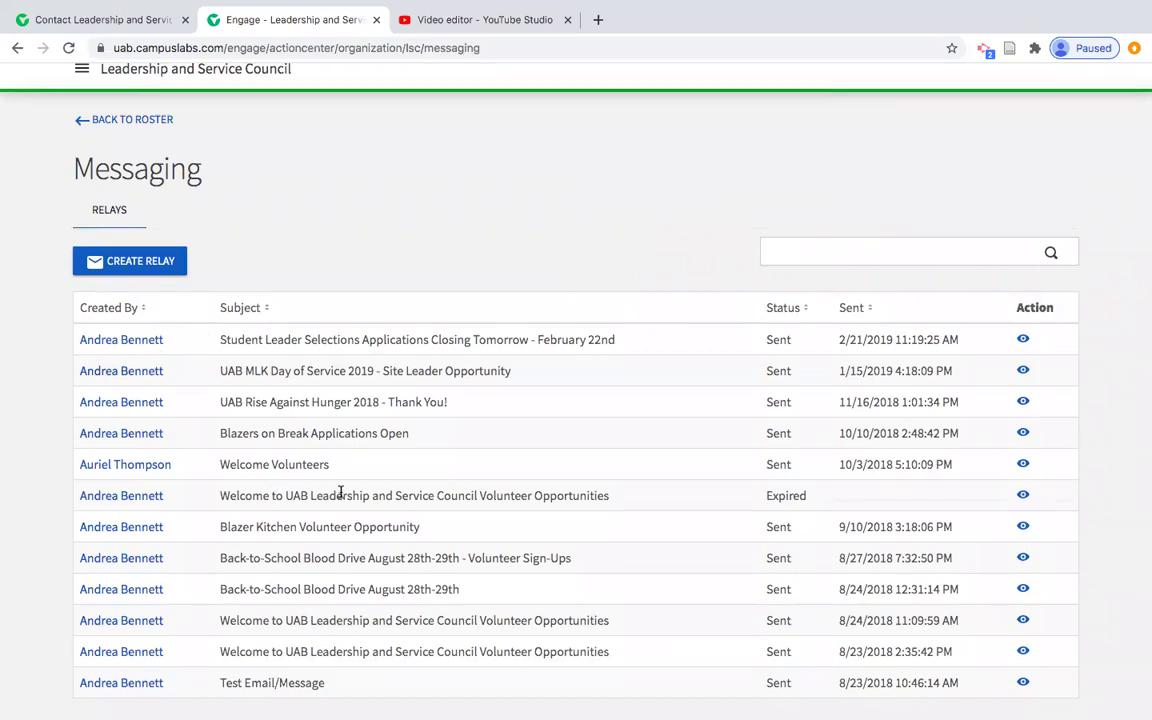
pyautogui.click(157, 270)
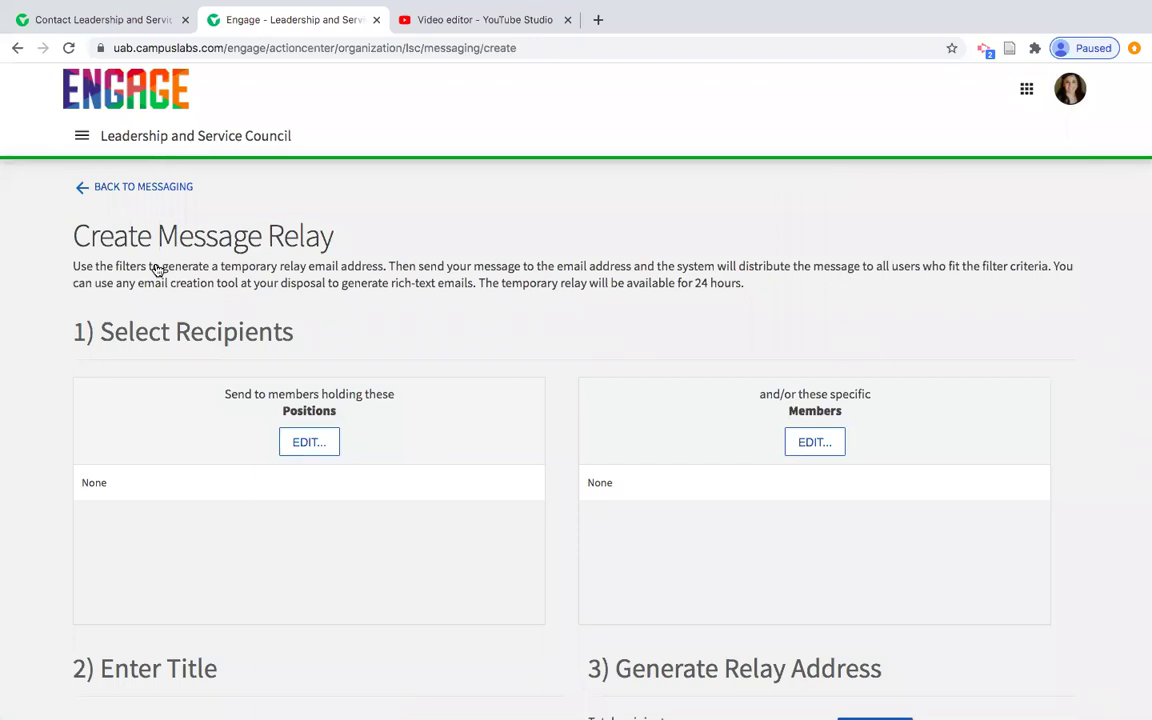
# Add the Member position as relay recipients, giving a total of 5 recipients
pyautogui.scroll(-3, 157, 270)
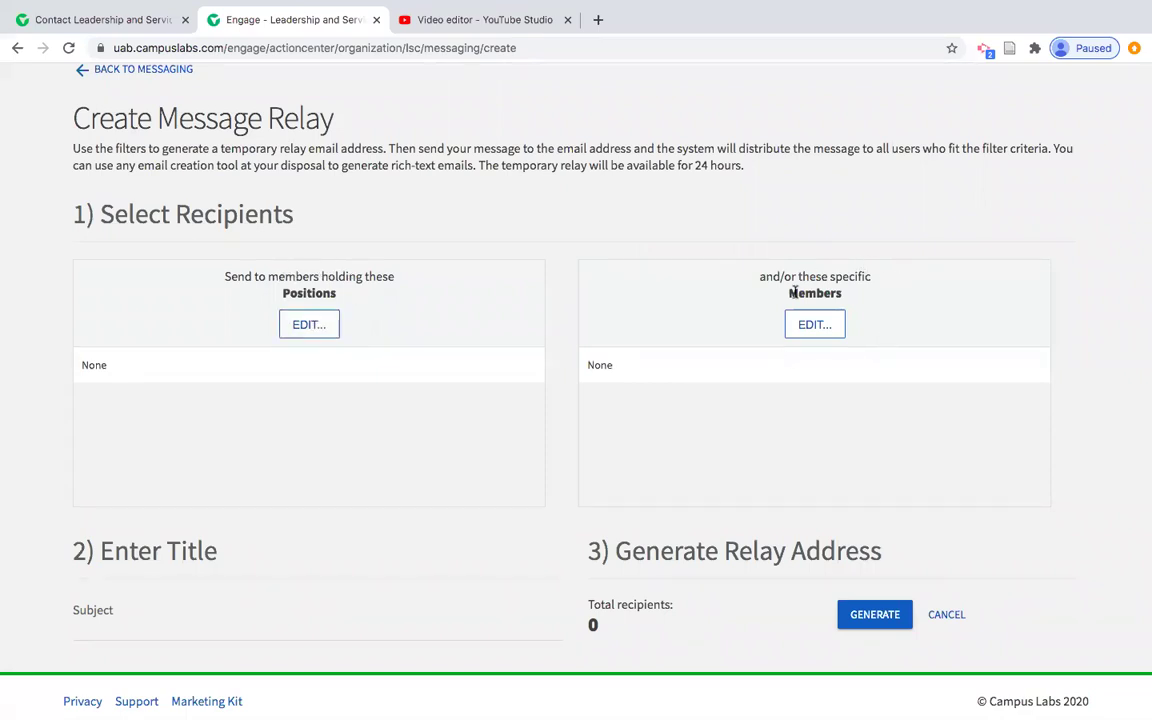
pyautogui.click(316, 325)
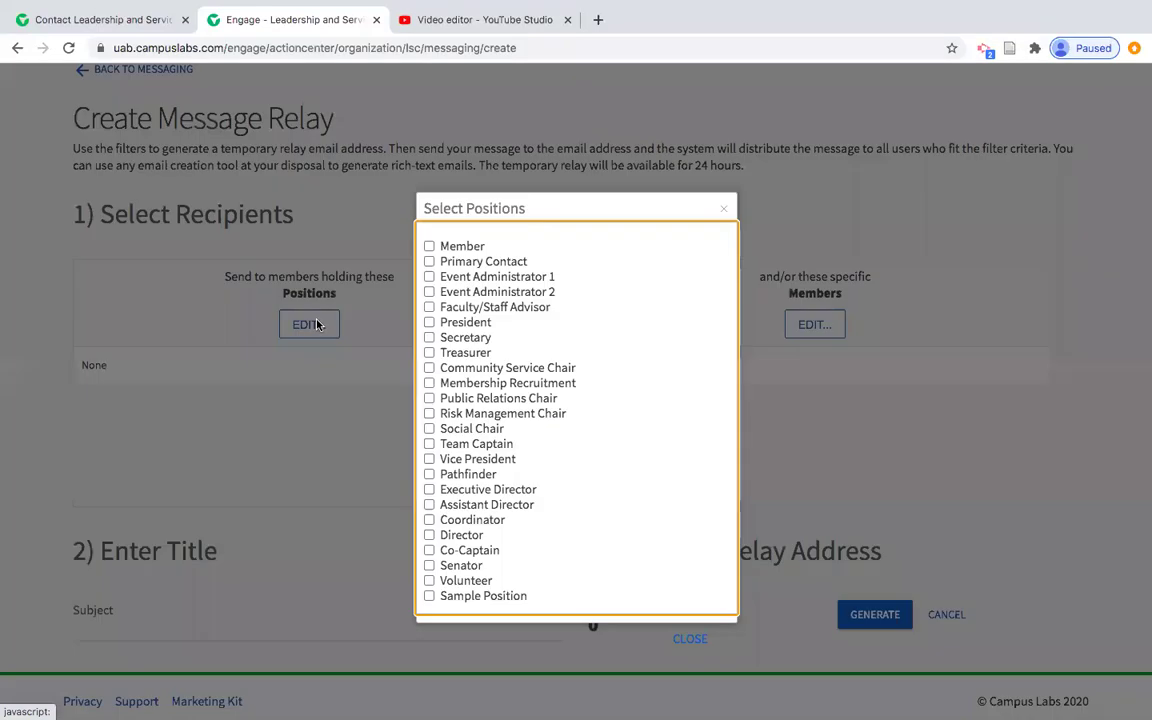
pyautogui.click(430, 247)
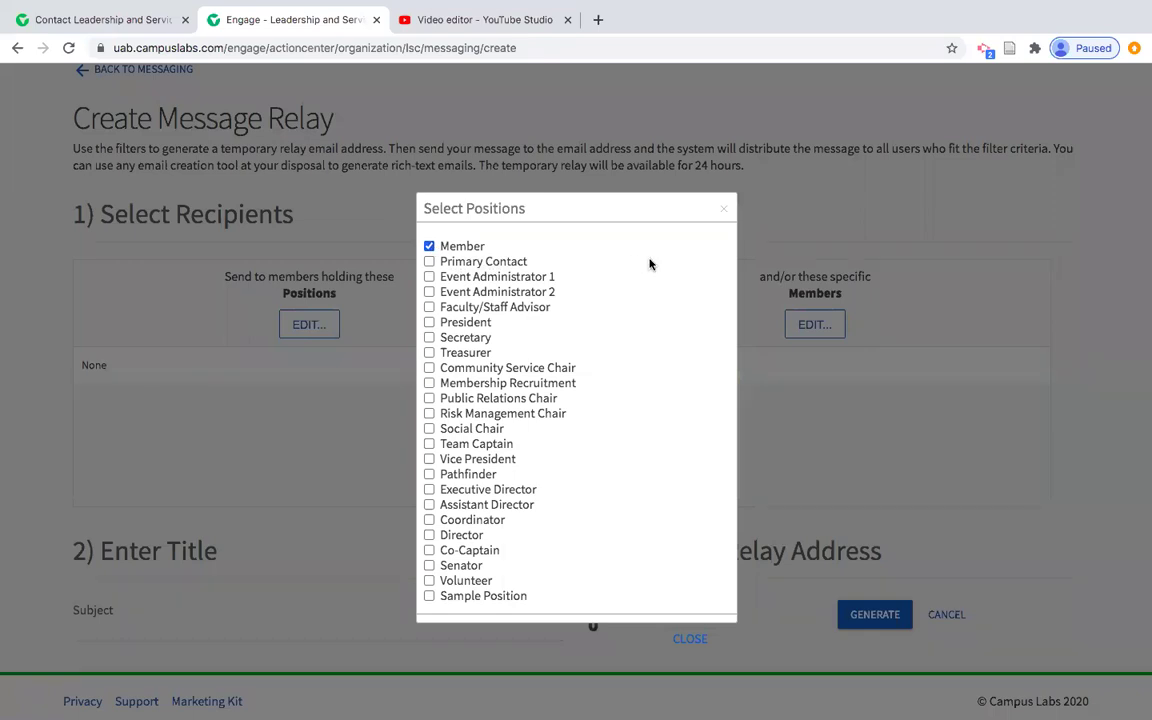
pyautogui.click(724, 210)
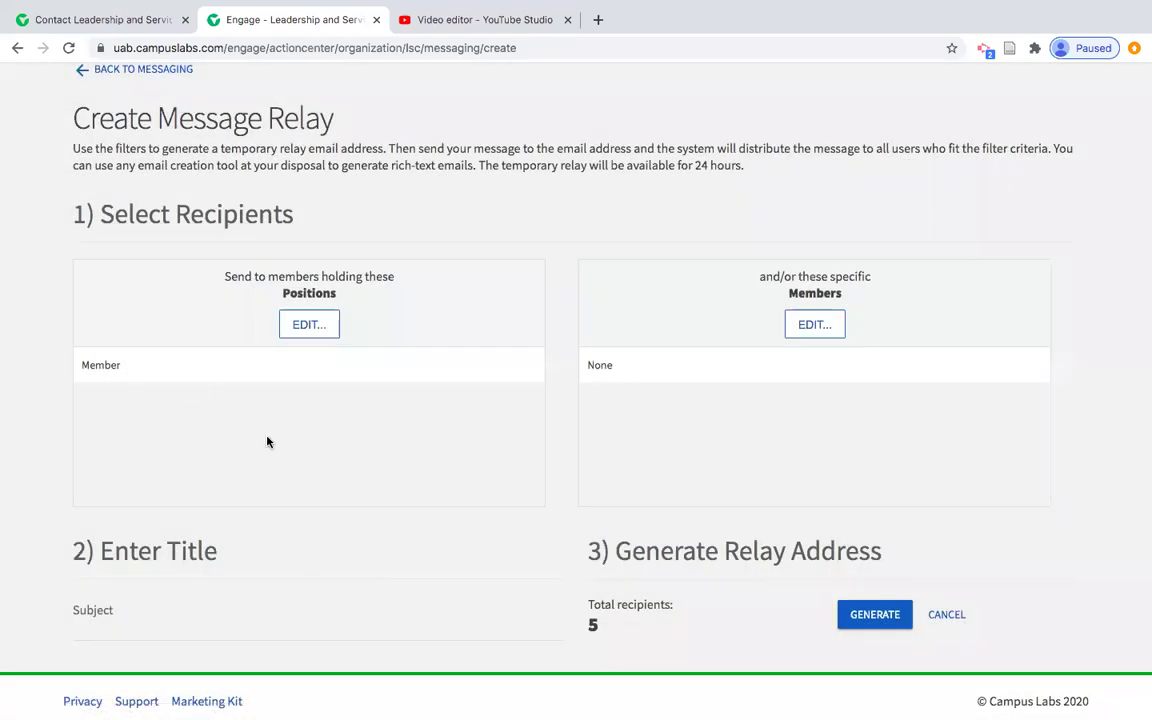
pyautogui.scroll(-1, 267, 441)
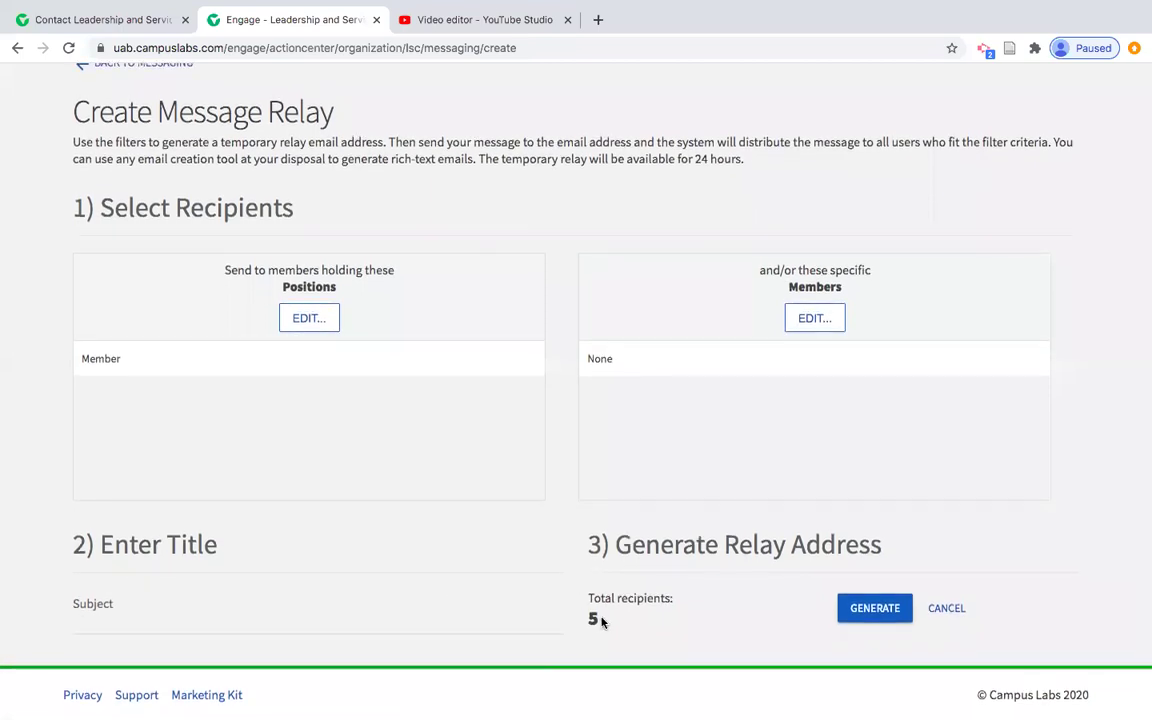
pyautogui.moveTo(587, 618); pyautogui.dragTo(650, 617)
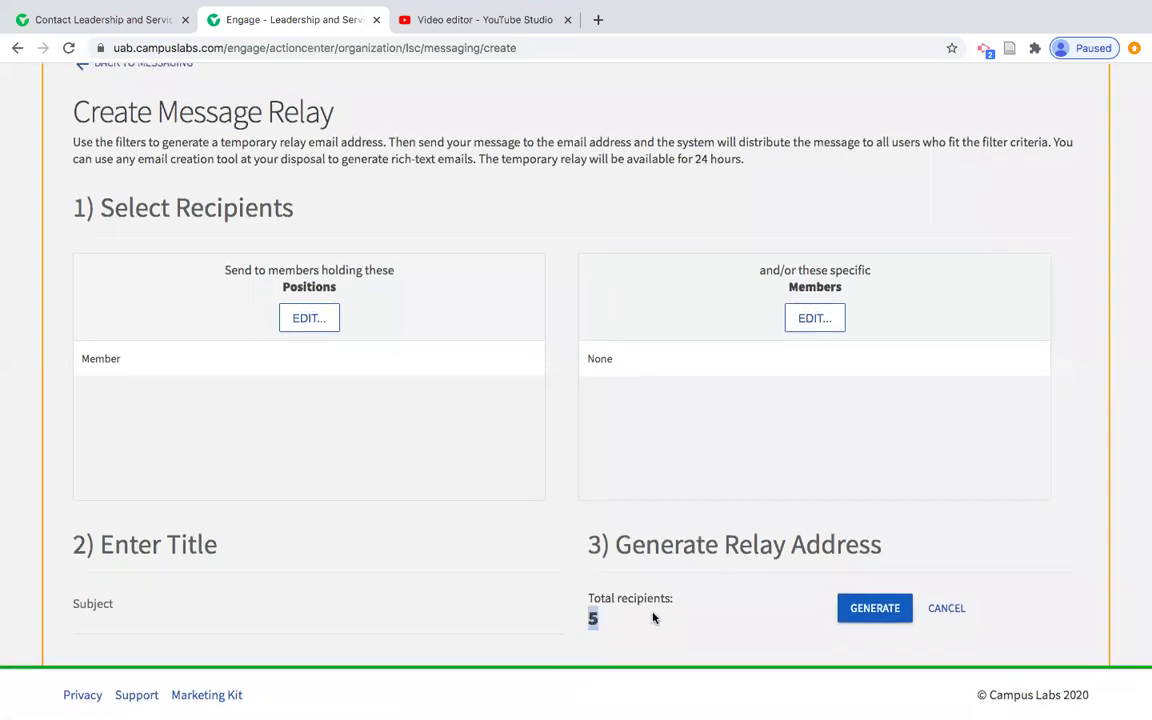
# Replace Member with President, Secretary and Treasurer as the recipient positions
pyautogui.click(288, 322)
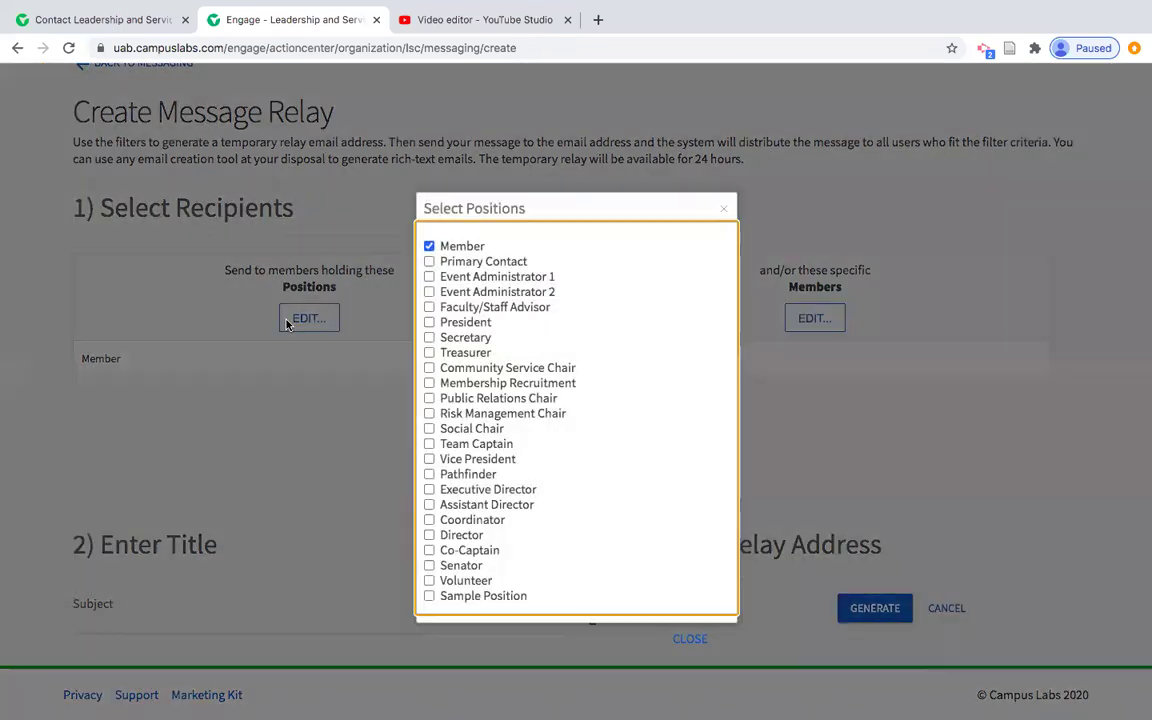
pyautogui.click(427, 247)
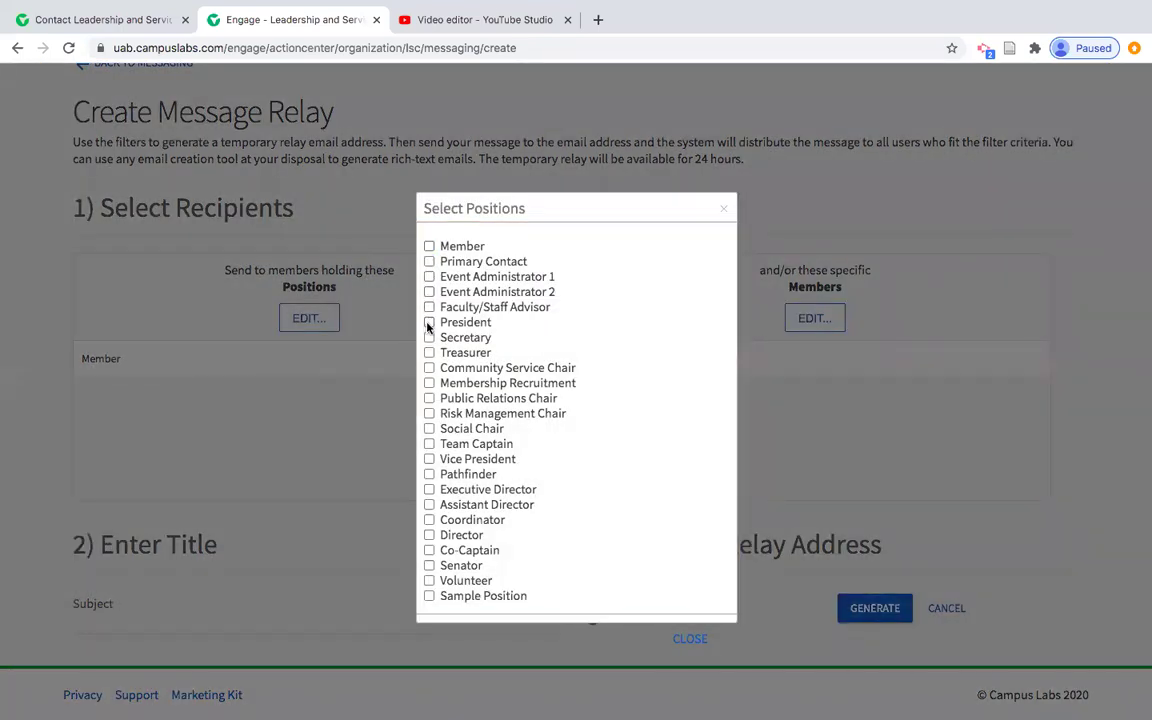
pyautogui.click(429, 323)
pyautogui.click(429, 338)
pyautogui.click(429, 353)
pyautogui.click(693, 572)
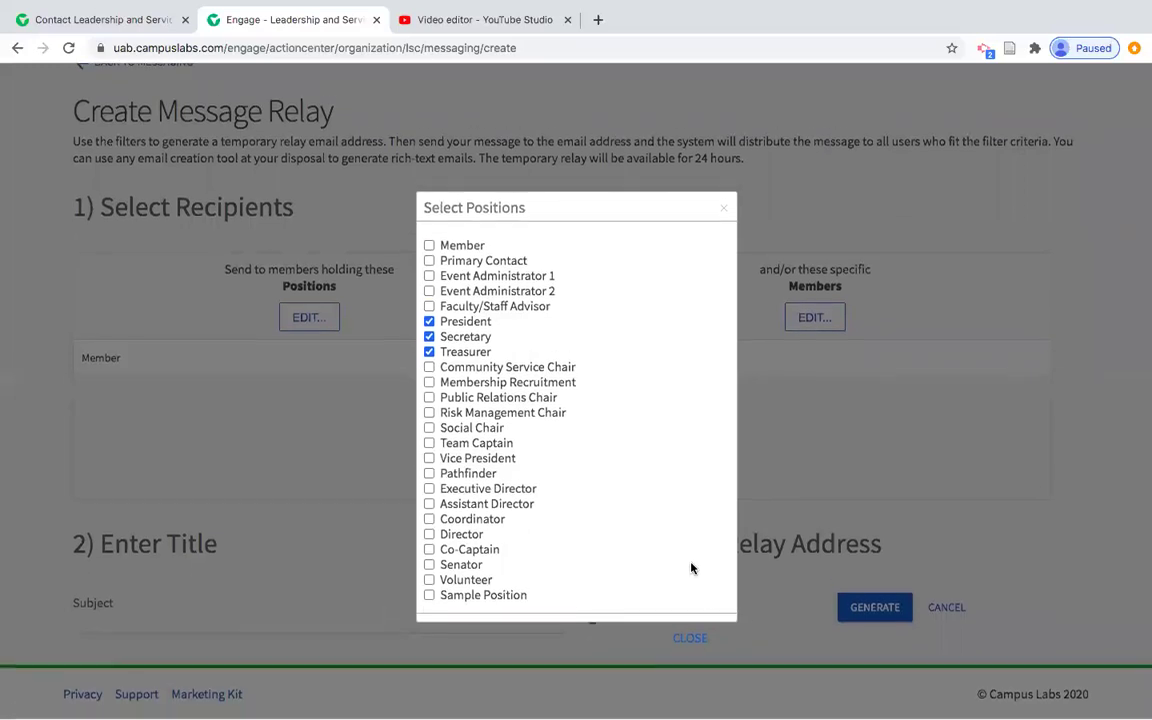
pyautogui.click(723, 210)
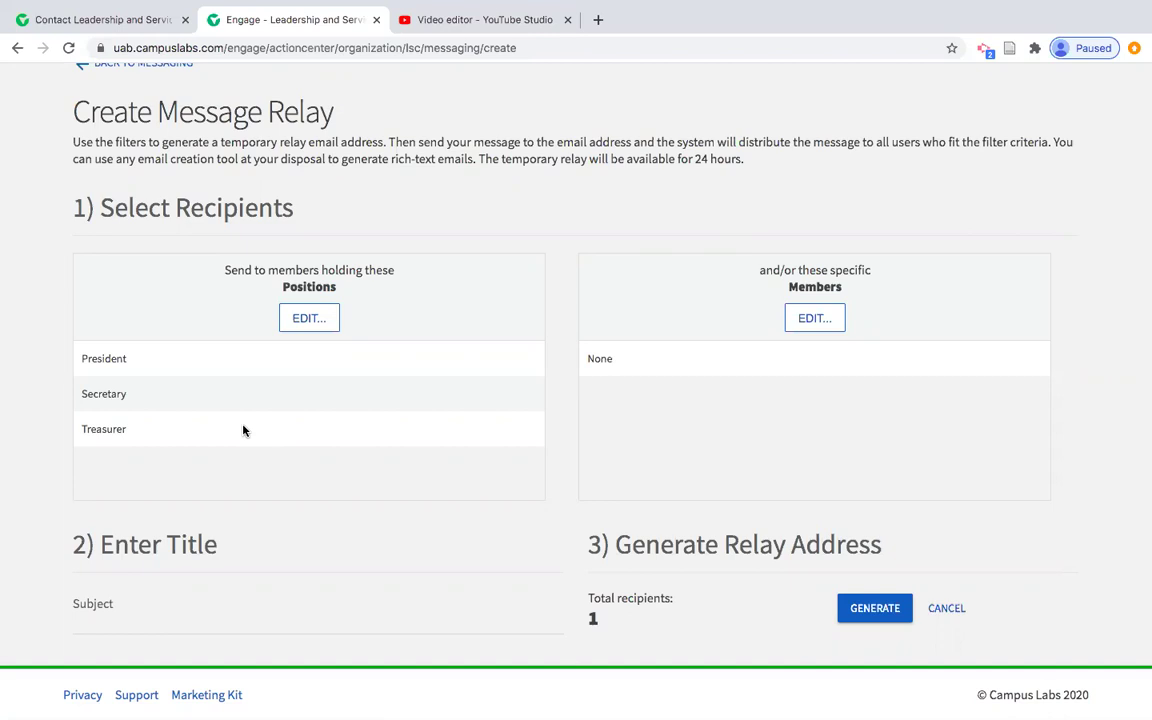
# Uncheck President and Secretary so no positions are selected as recipients
pyautogui.click(310, 320)
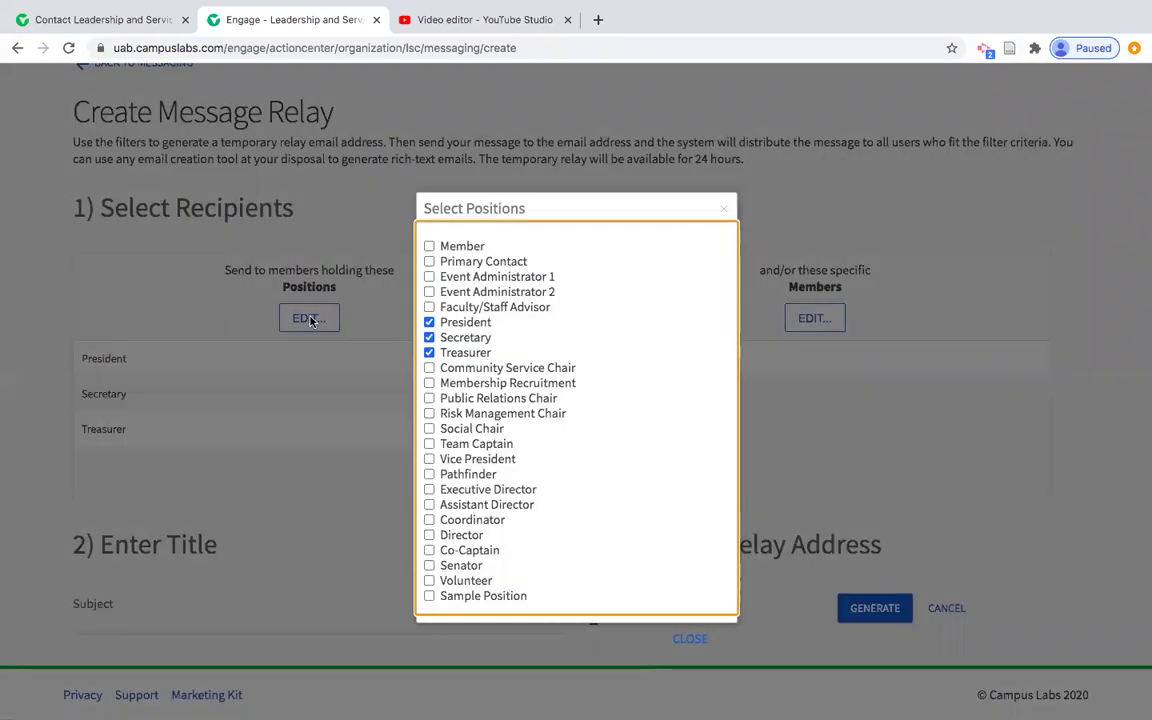
pyautogui.click(428, 322)
pyautogui.click(428, 338)
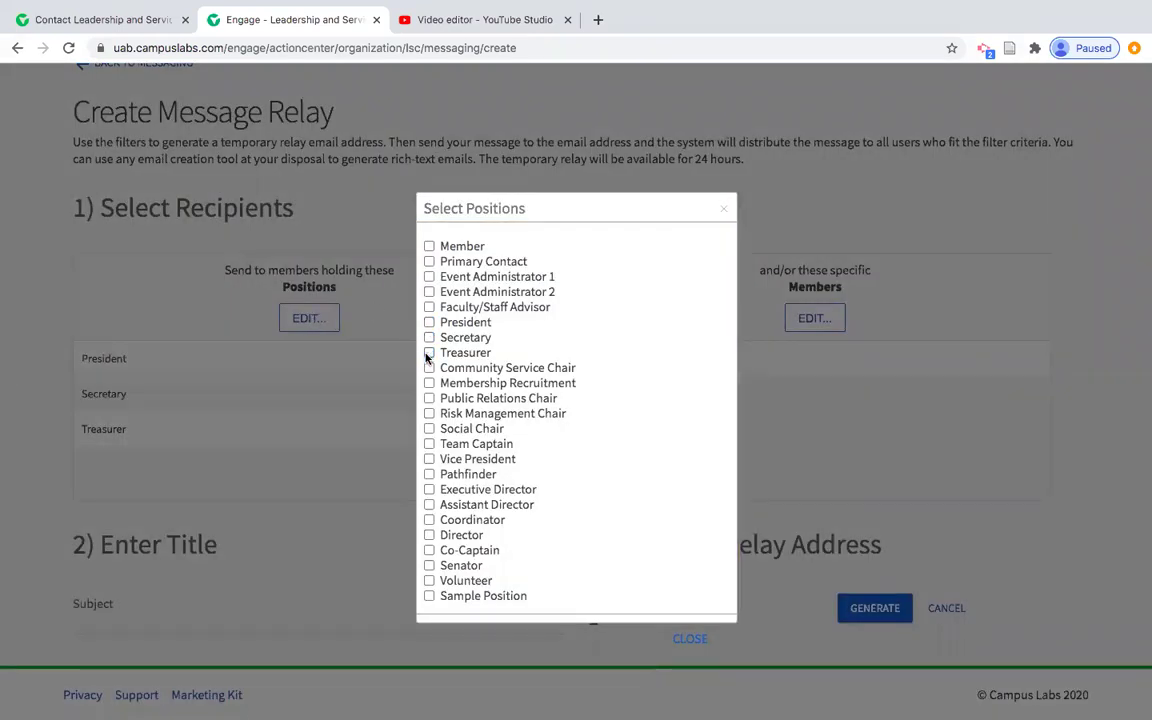
pyautogui.click(724, 209)
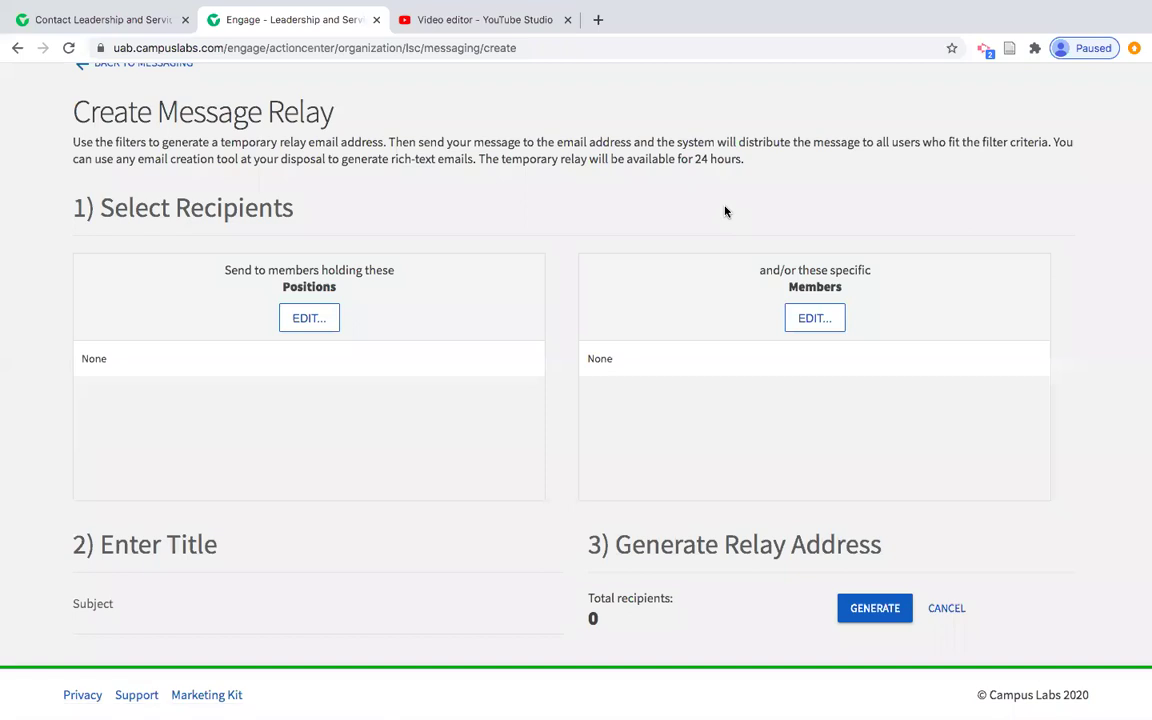
# Pick two member recipients, choose subject 'Summer 2020 Profile Update', and generate the relay
pyautogui.click(813, 317)
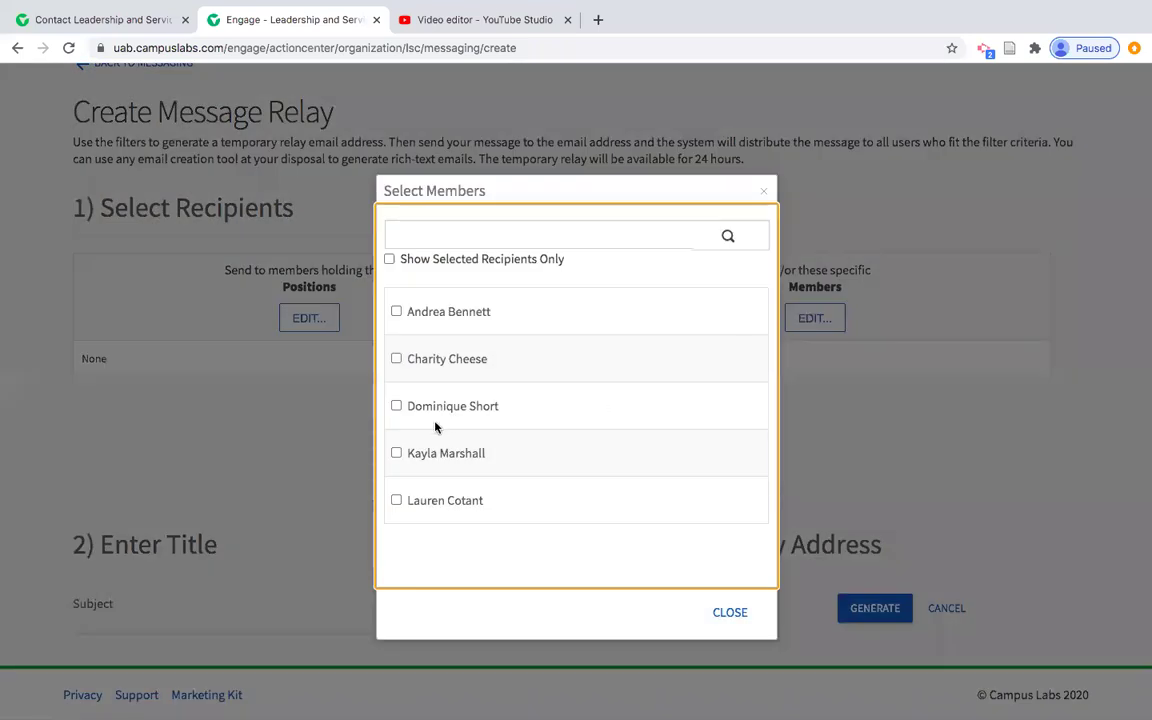
pyautogui.click(397, 359)
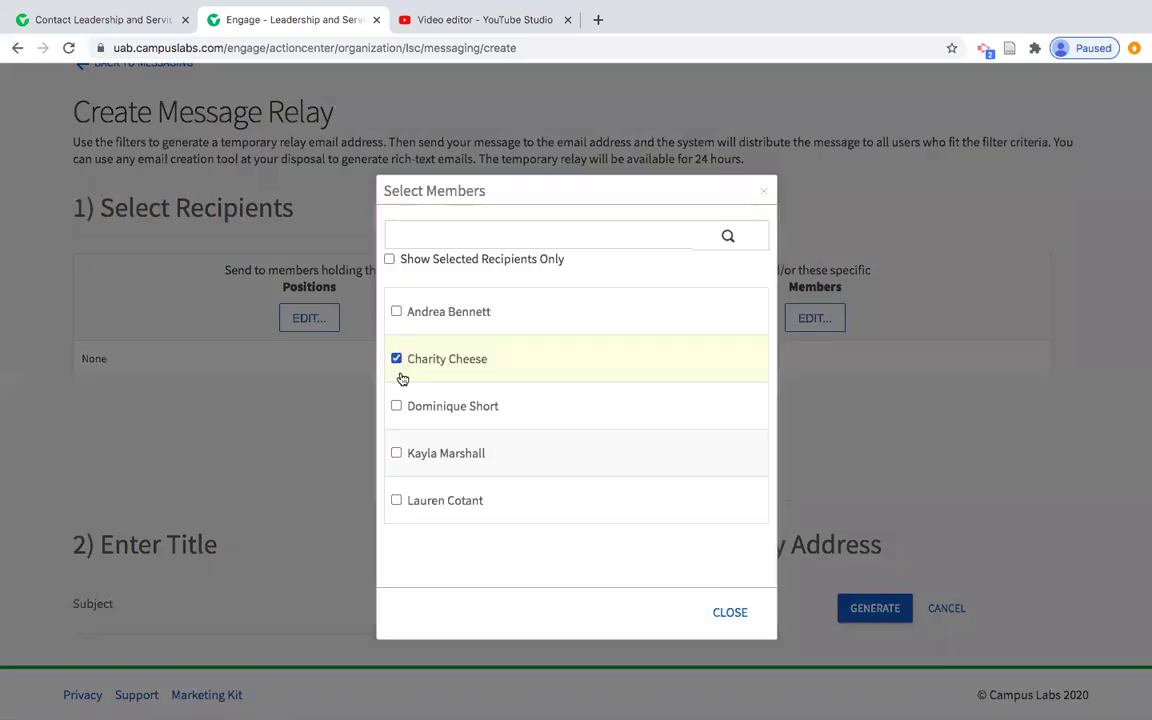
pyautogui.click(396, 406)
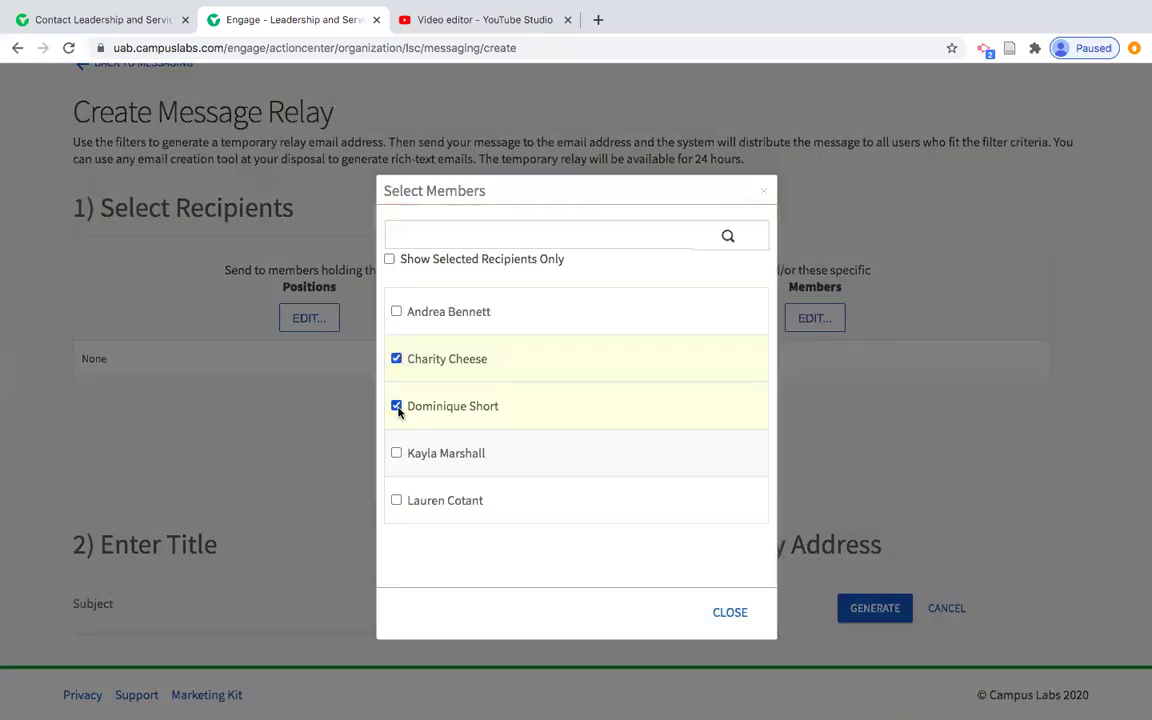
pyautogui.click(765, 192)
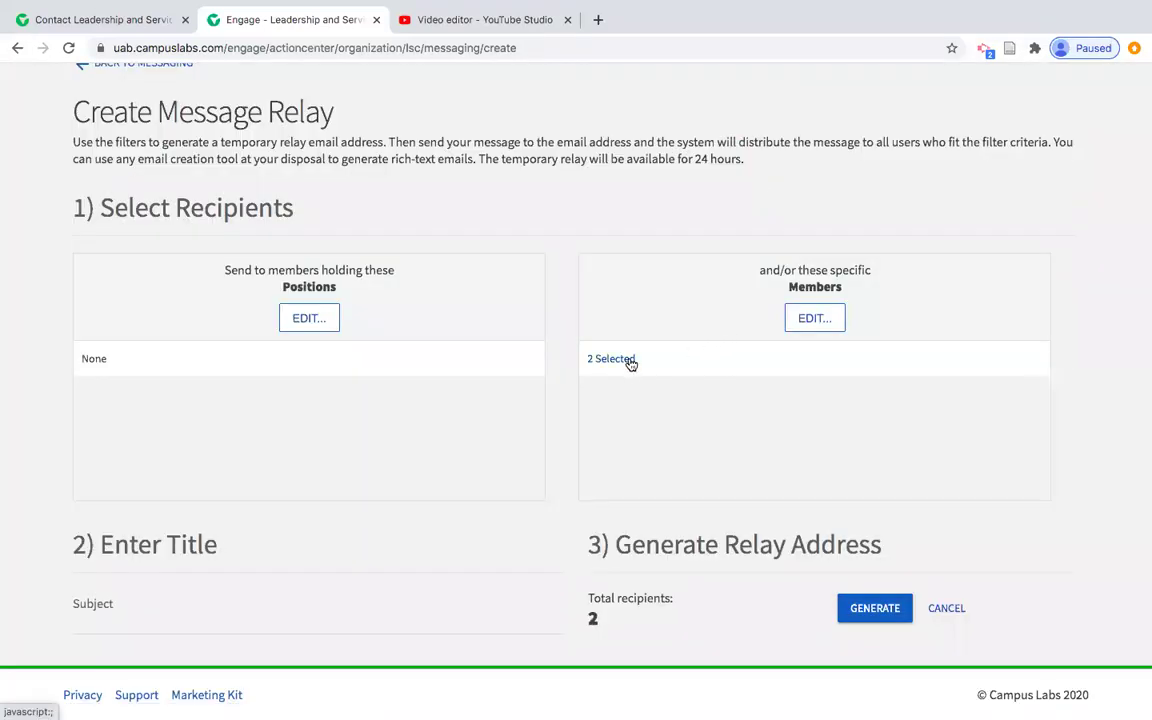
pyautogui.click(98, 613)
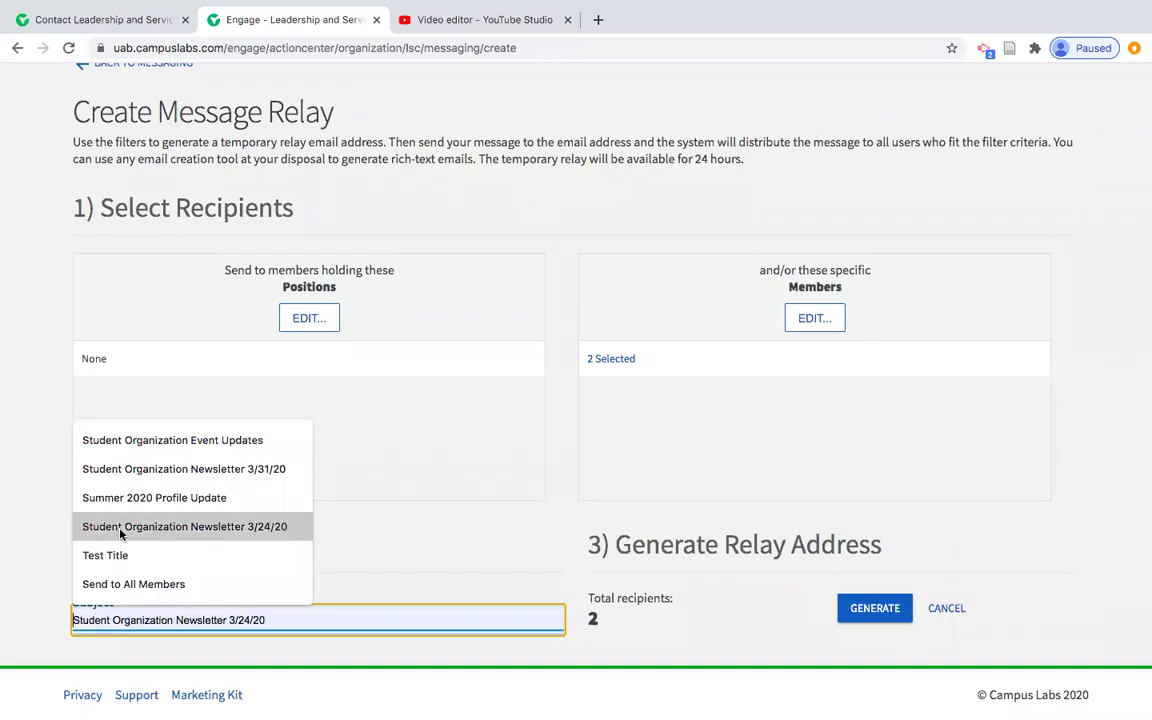
pyautogui.click(120, 497)
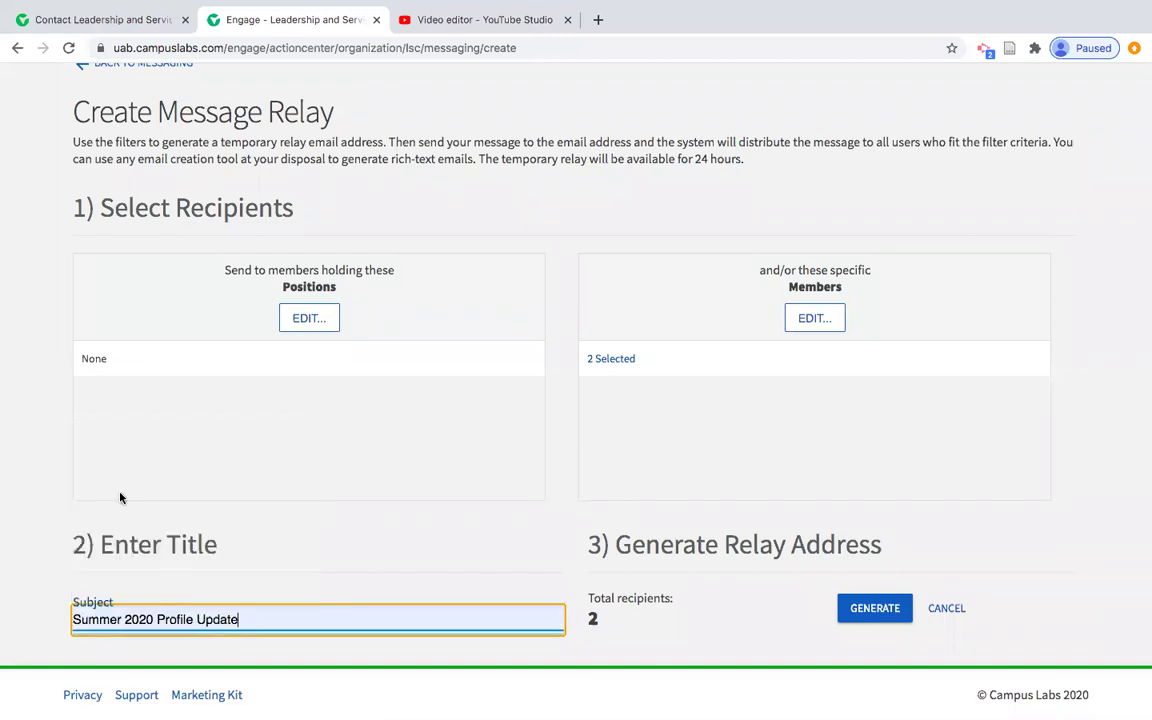
pyautogui.click(876, 610)
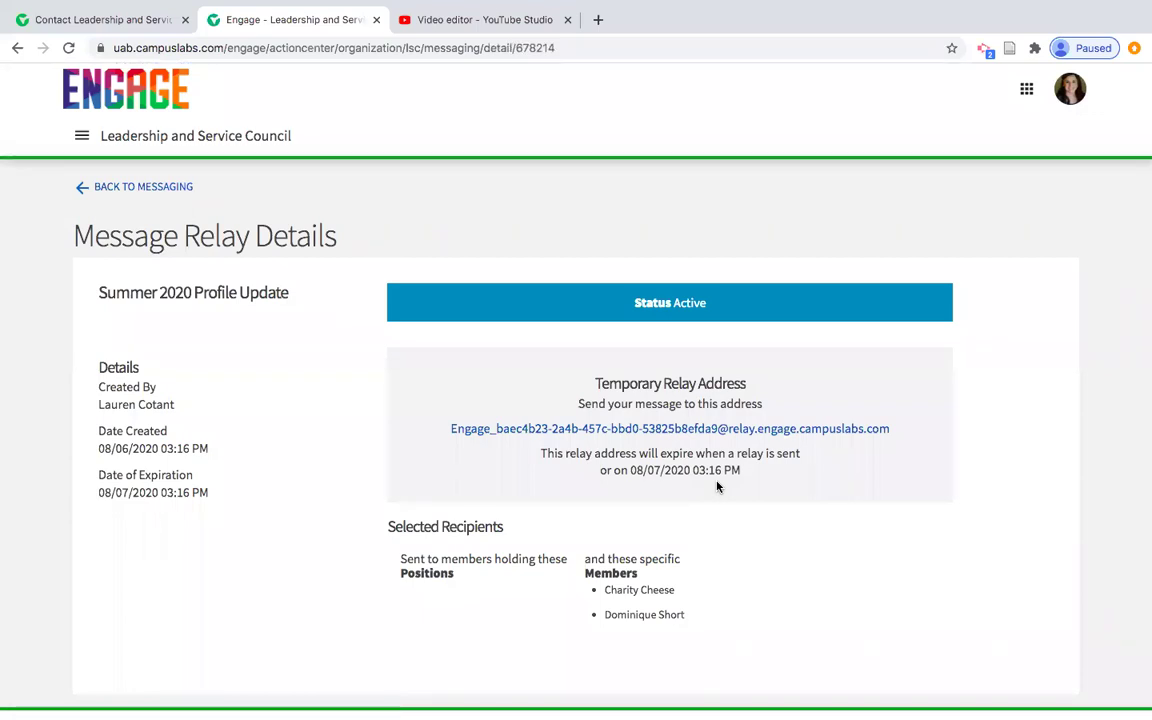
# Return to the Messaging list showing 'Summer 2020 Profile Update' as Active
pyautogui.scroll(-1, 717, 484)
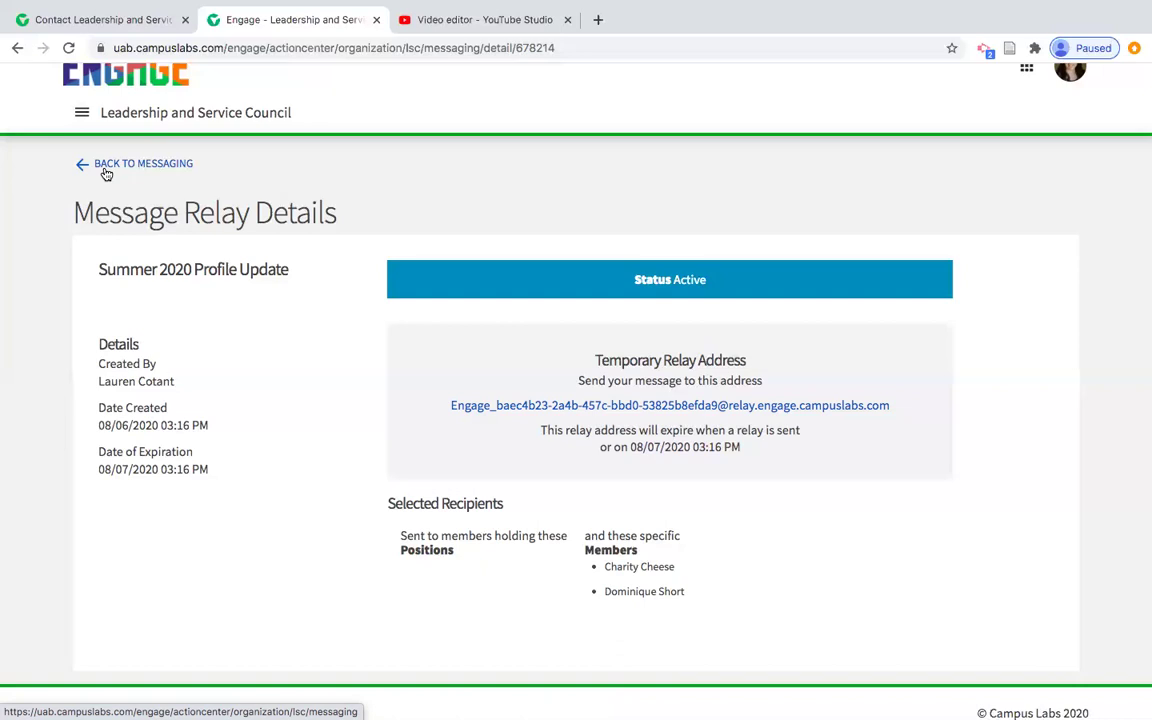
pyautogui.click(106, 173)
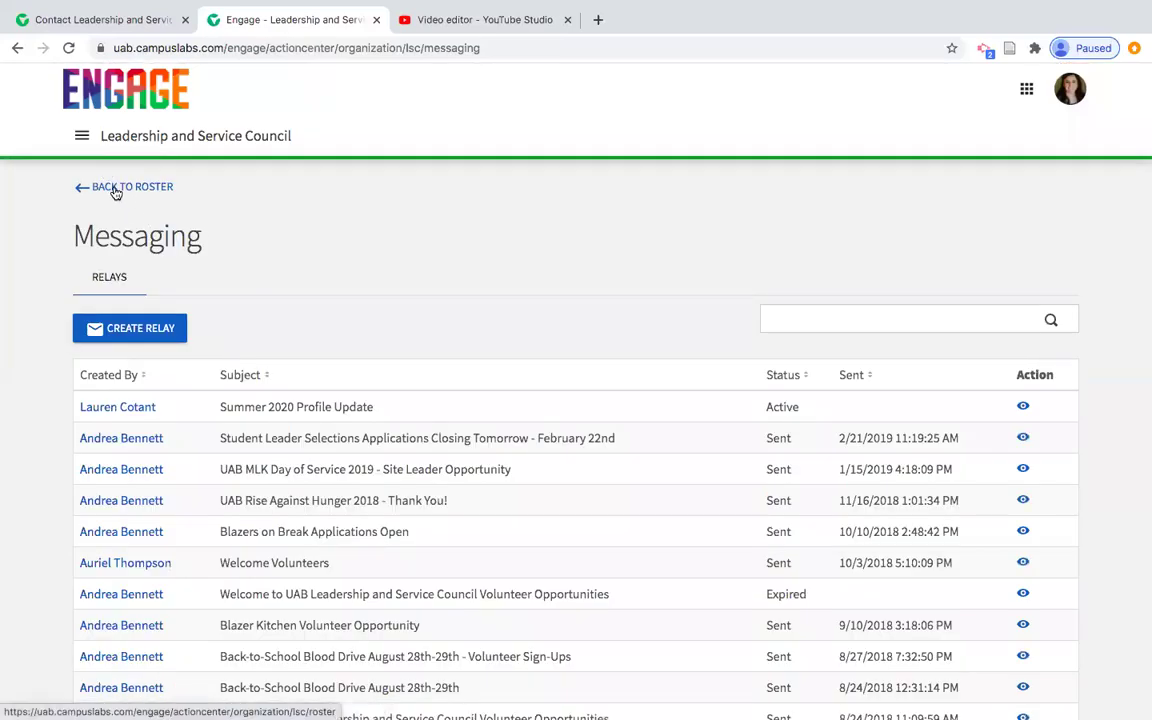
# Go back to the roster and open Invite People
pyautogui.click(115, 191)
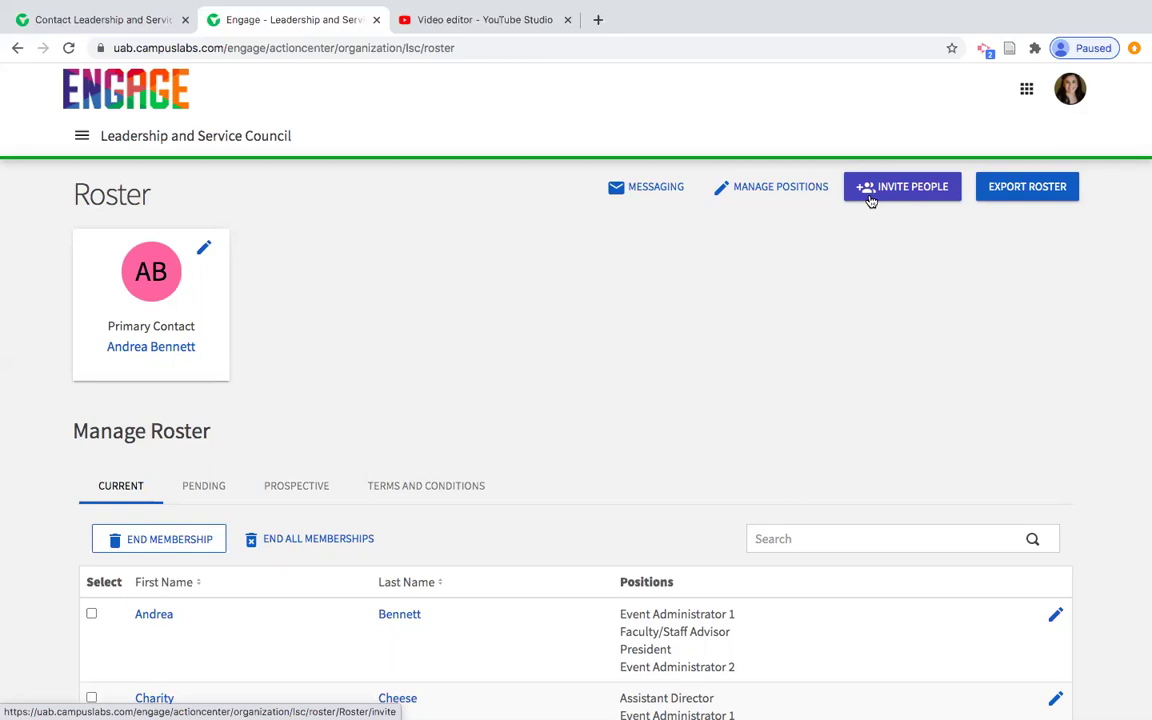
pyautogui.click(871, 201)
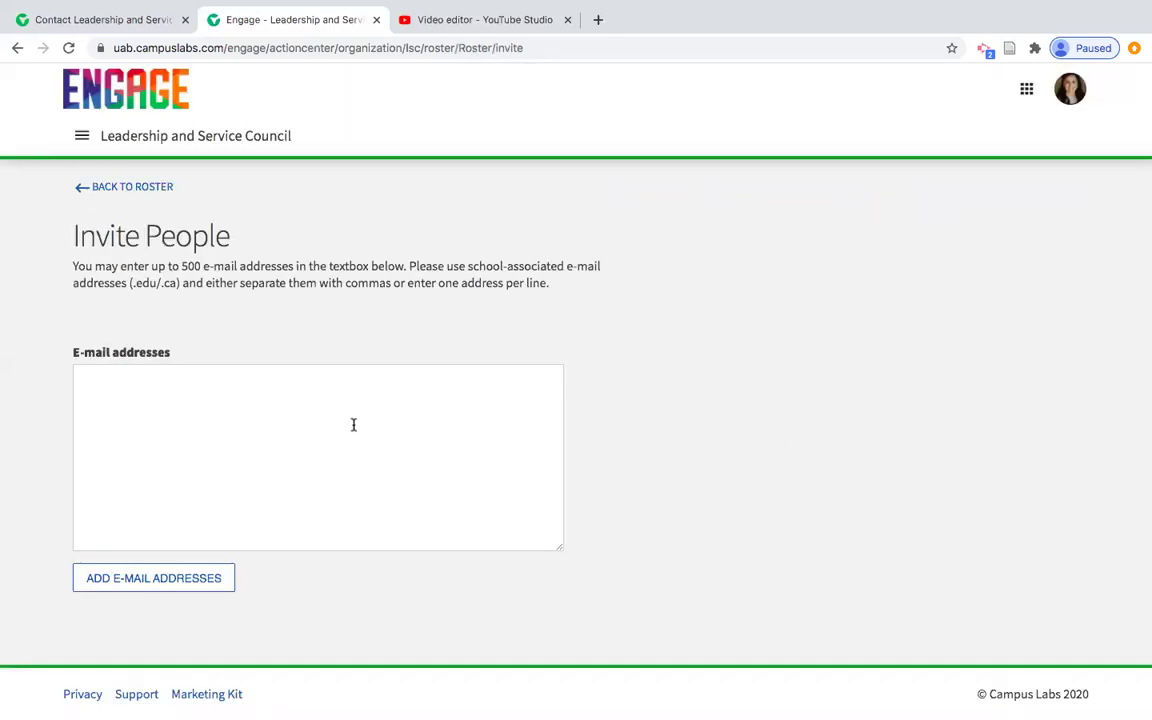
# Add the invitee's school e-mail address with the Member role, then return to the roster
pyautogui.click(353, 425)
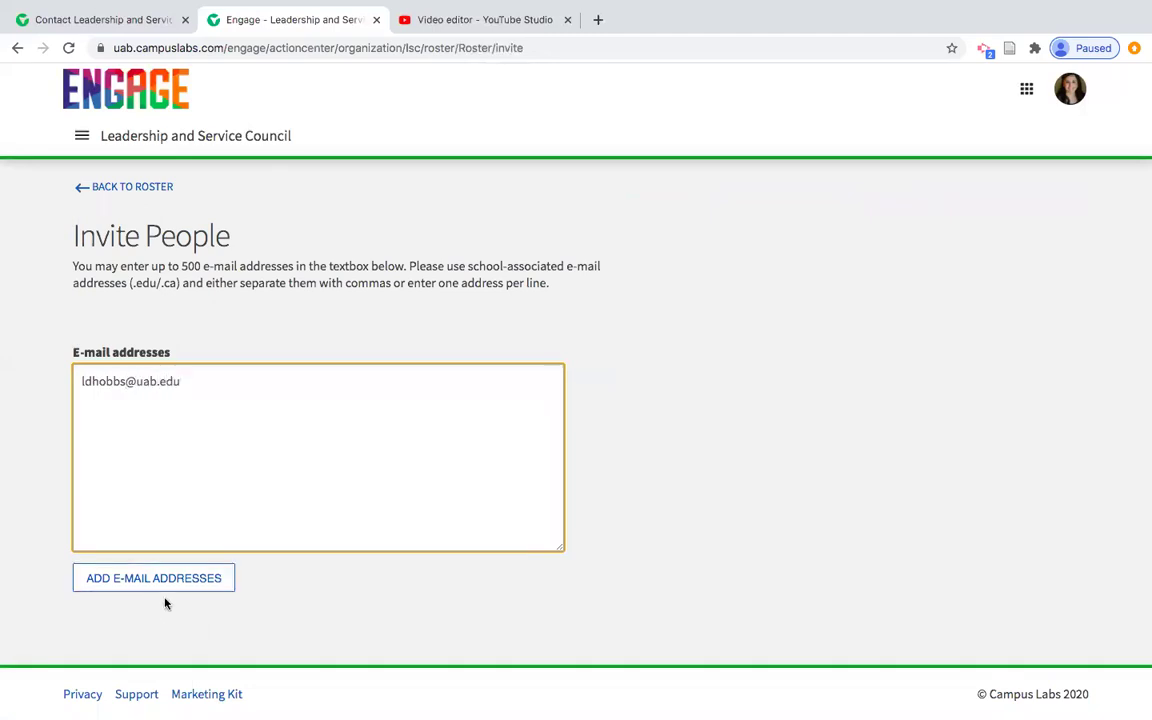
pyautogui.click(170, 584)
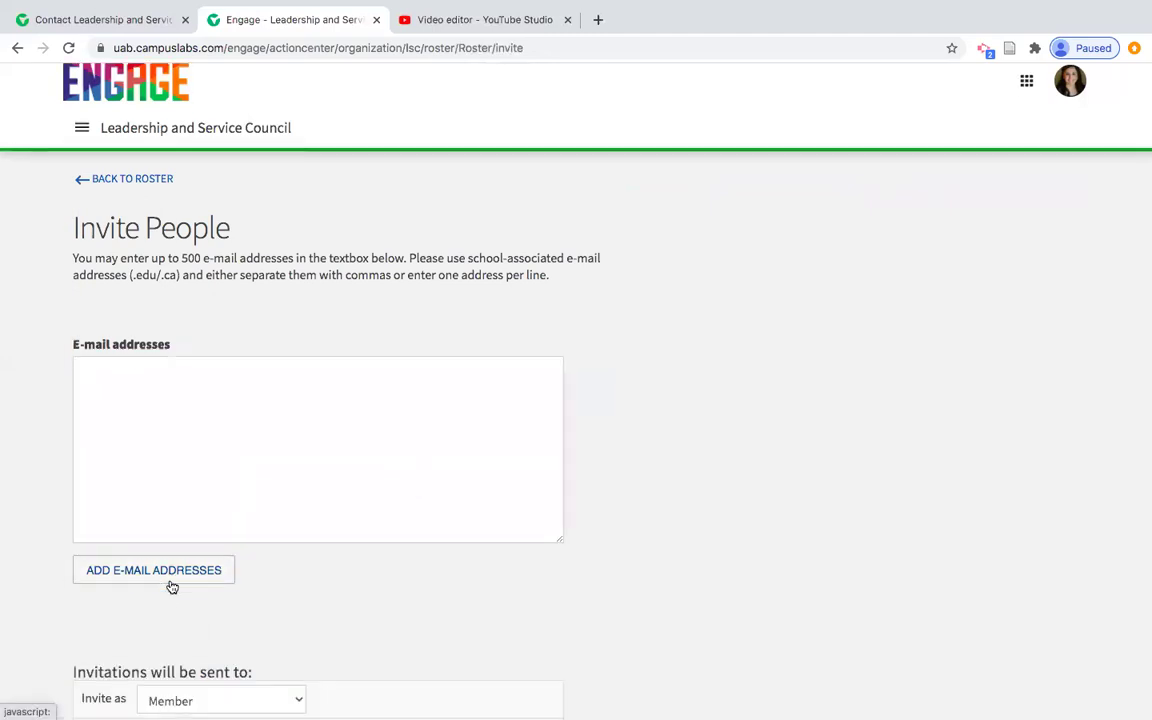
pyautogui.scroll(-4, 172, 587)
pyautogui.click(220, 516)
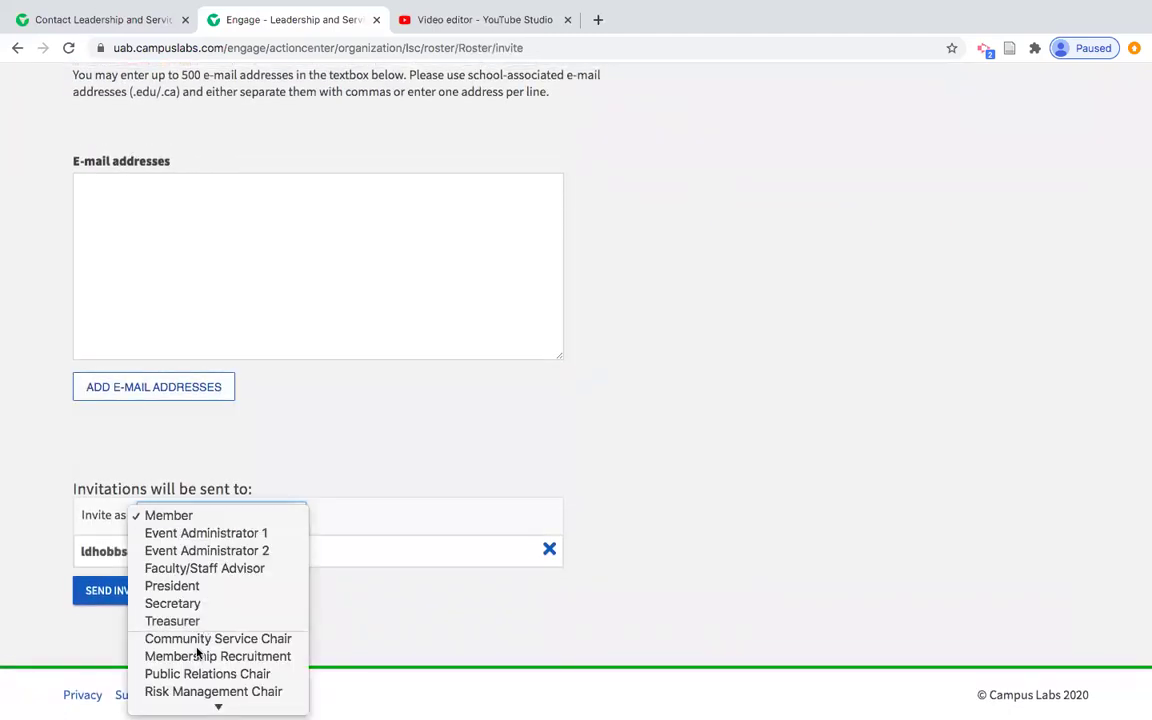
pyautogui.click(198, 518)
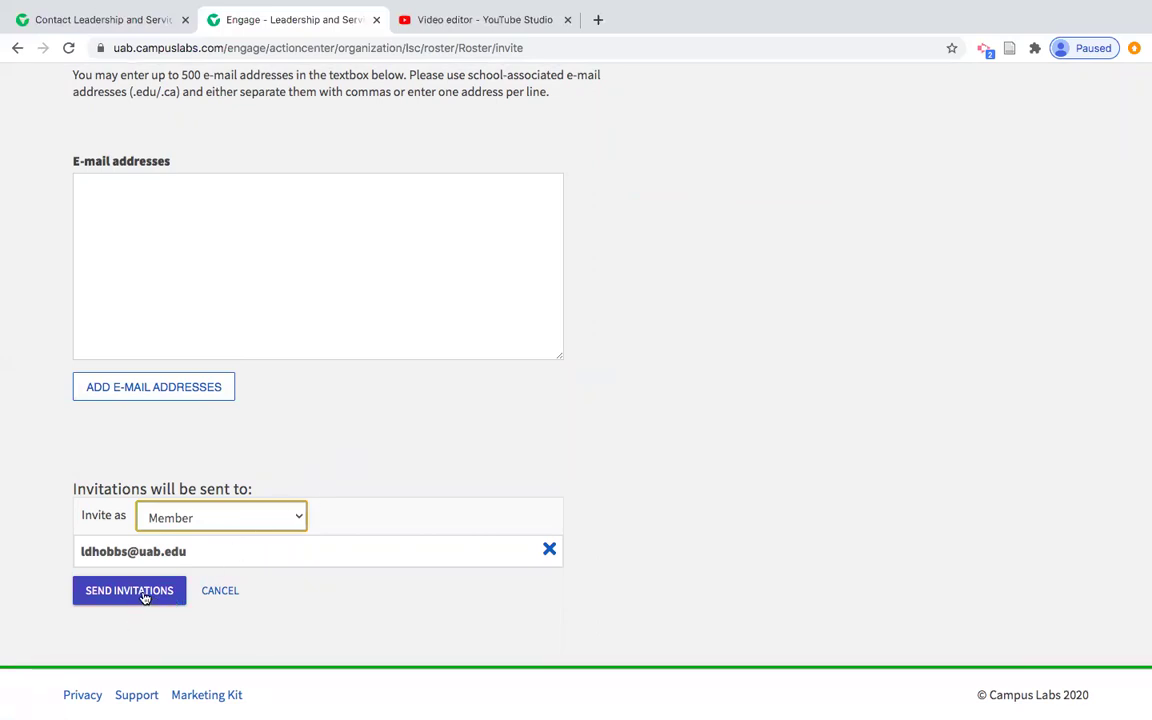
pyautogui.scroll(3, 265, 521)
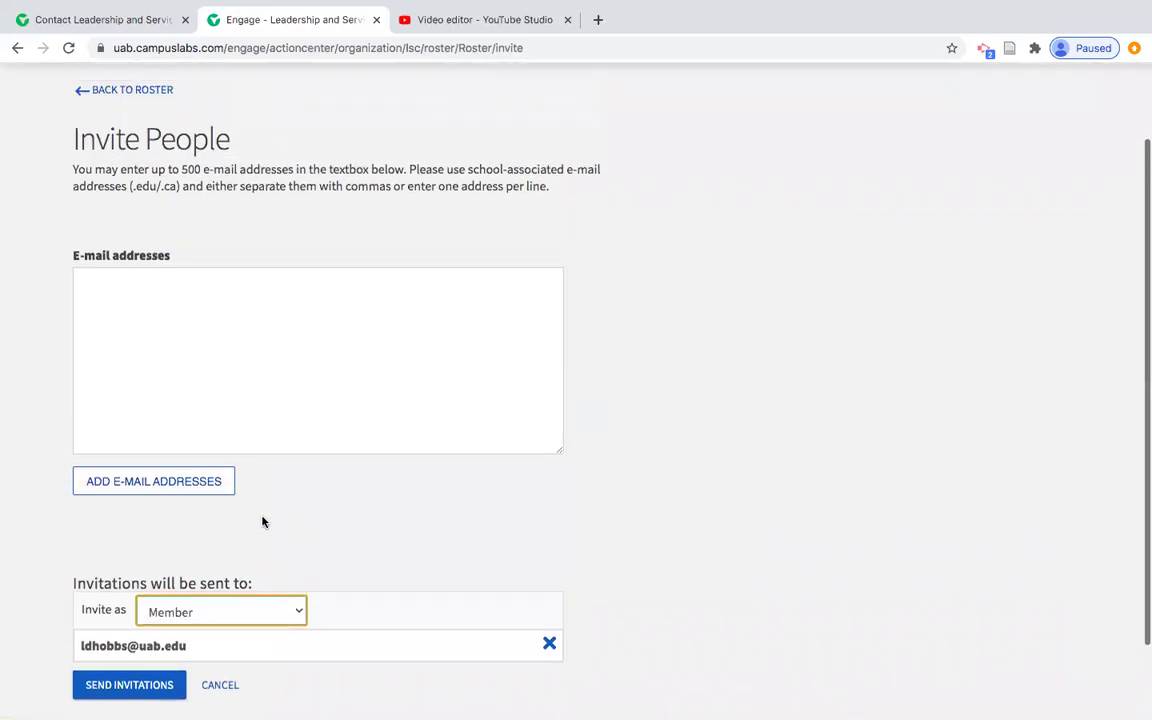
pyautogui.click(156, 165)
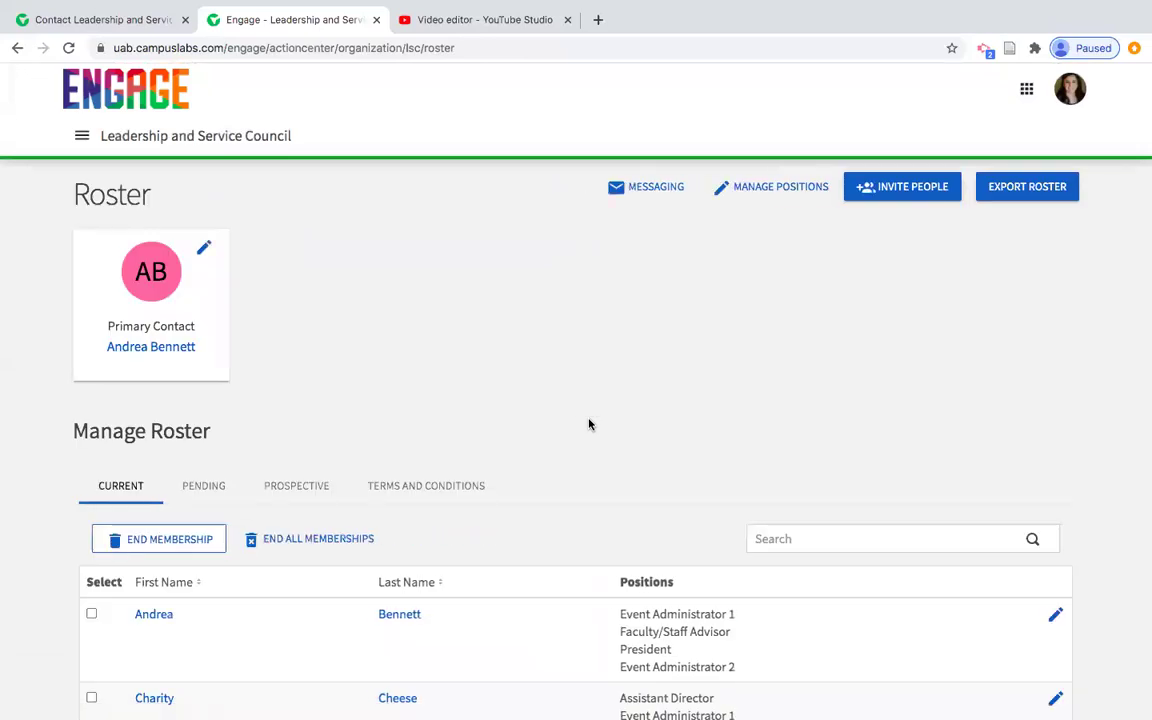
# View the empty Pending and Prospective member lists on the roster
pyautogui.scroll(-3, 589, 425)
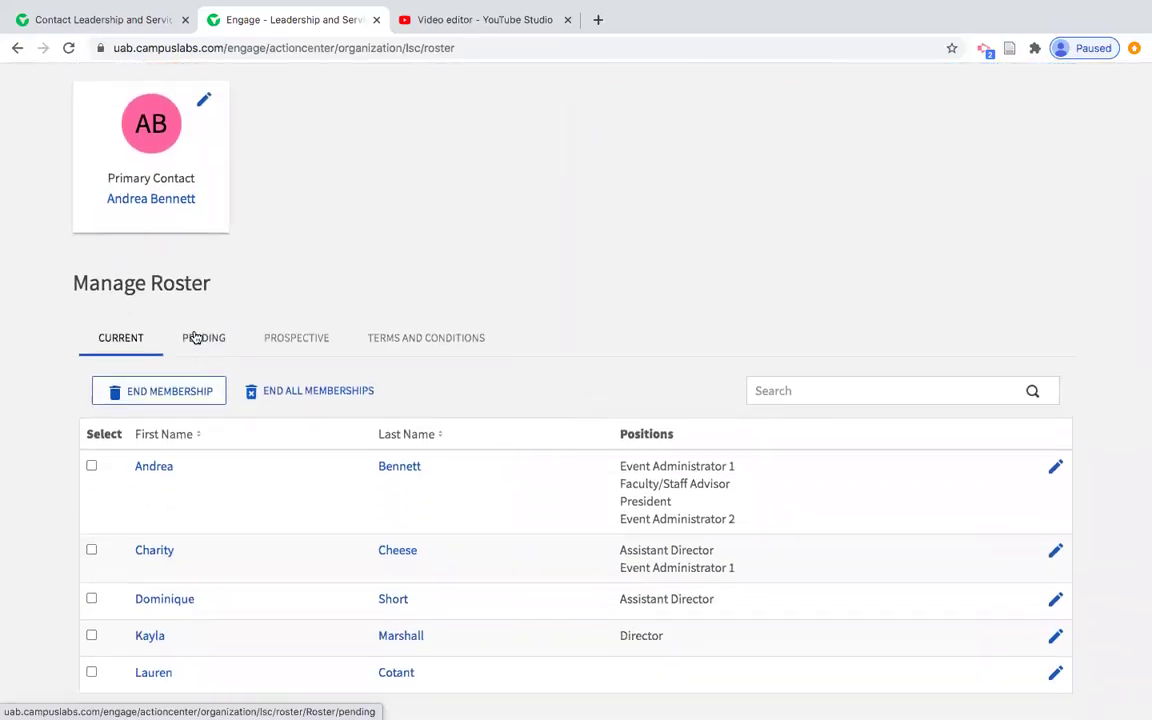
pyautogui.click(195, 338)
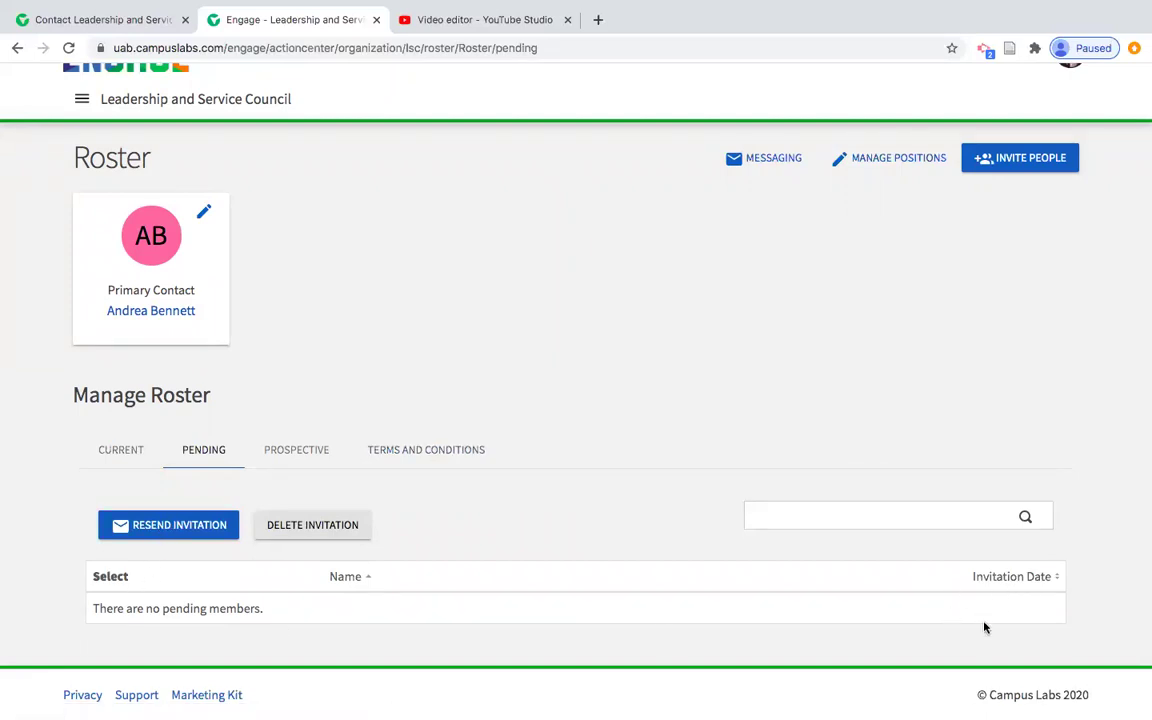
pyautogui.click(306, 452)
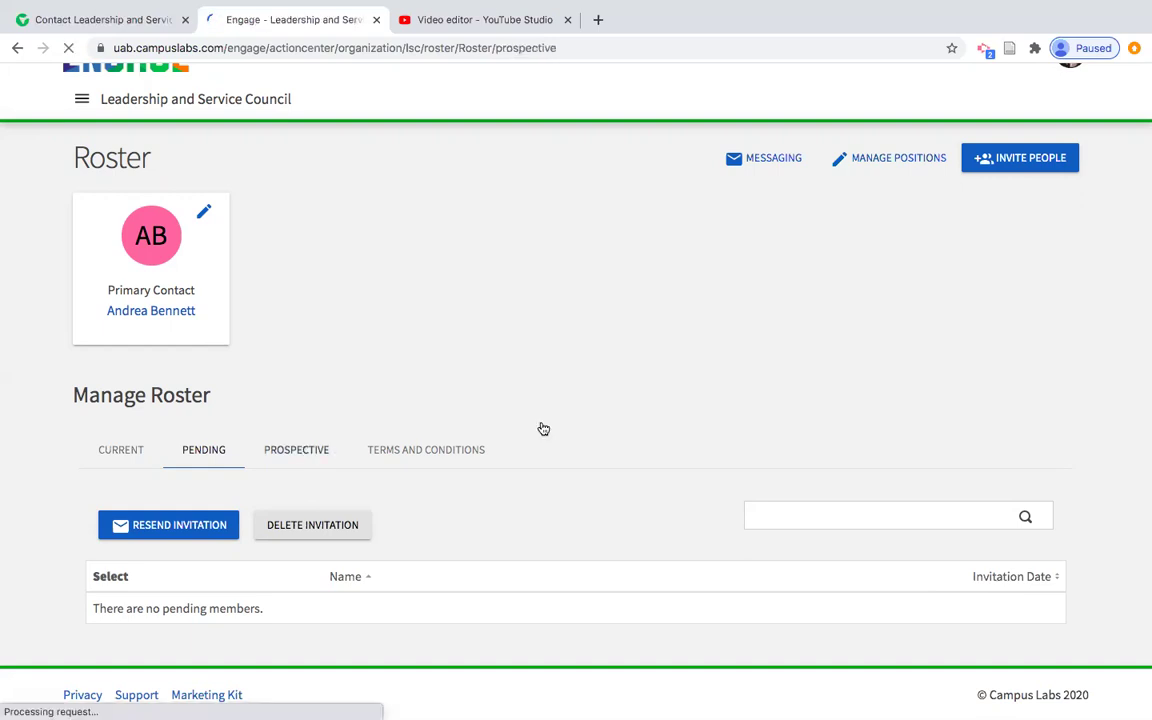